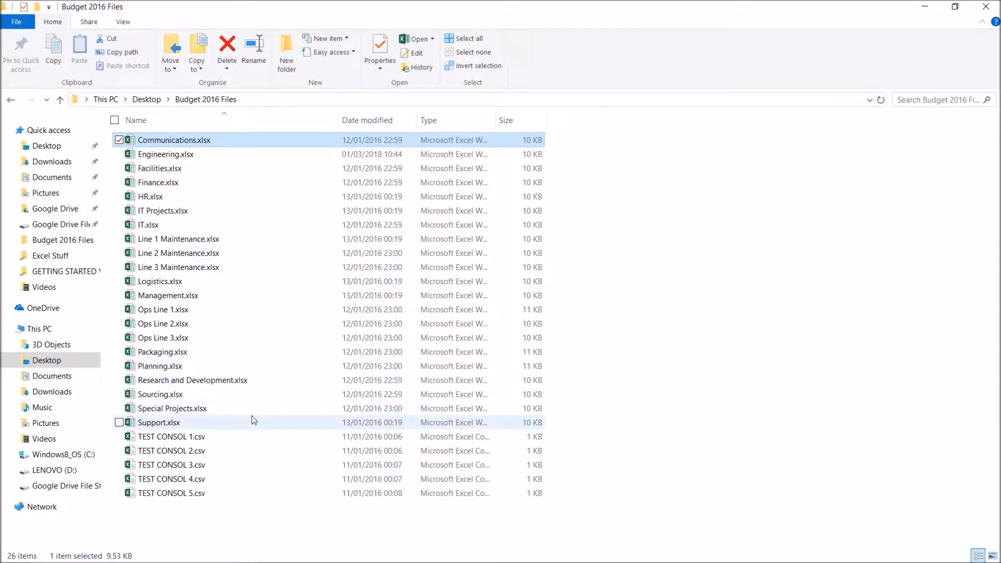
- Review which Excel workbooks and TEST CONSOL CSV files the Budget 2016 Files folder contains
shift+click(294, 422)
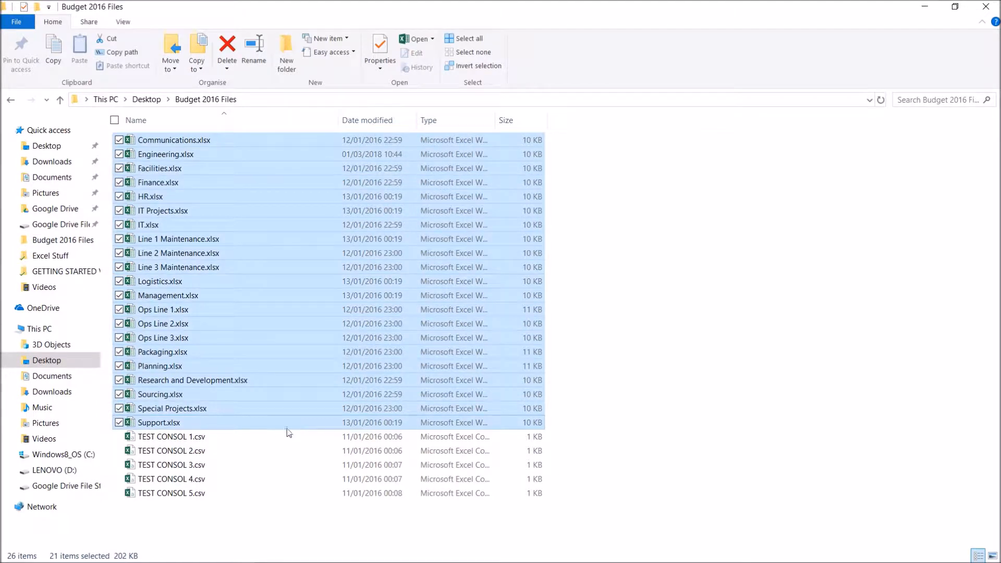
click(269, 441)
shift+click(271, 495)
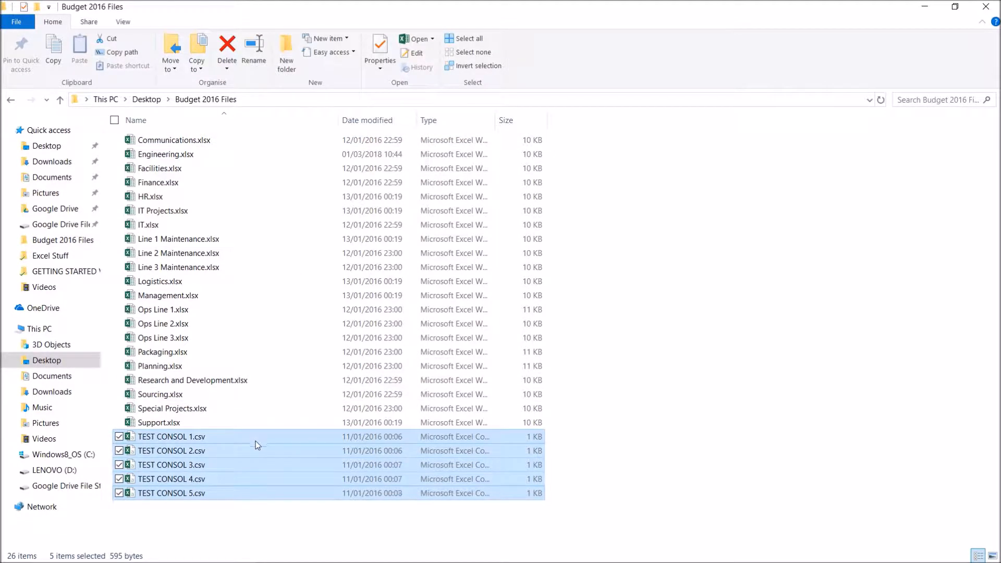
click(248, 422)
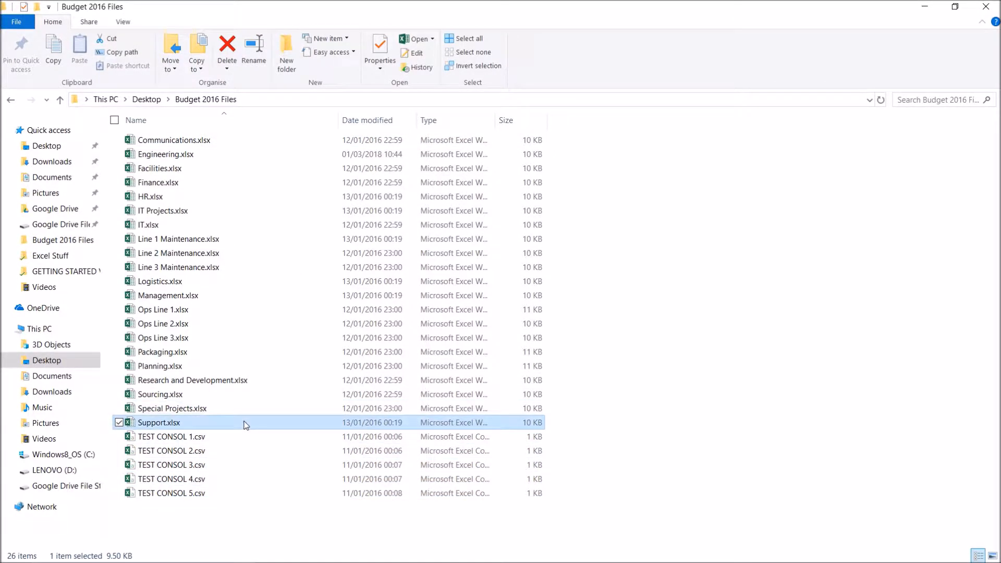
shift+click(279, 141)
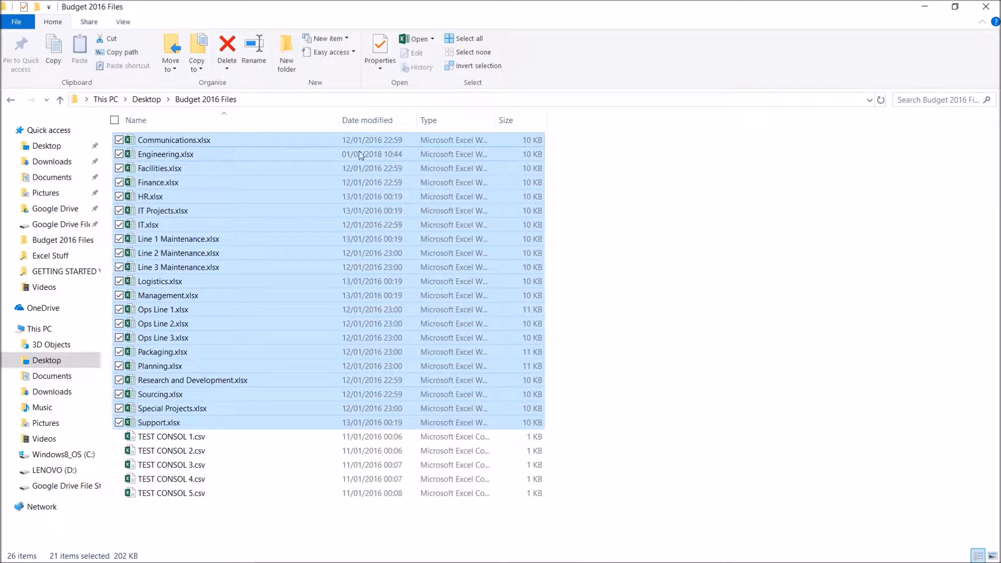
click(278, 155)
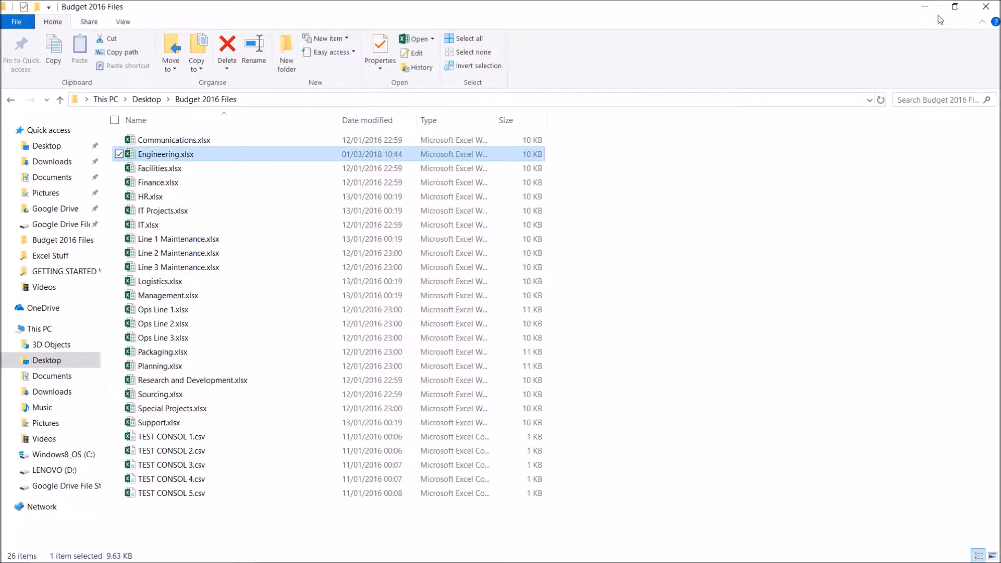
- Switch to Excel and examine the cost data in A4:N8 of Engineering.xlsx
click(925, 6)
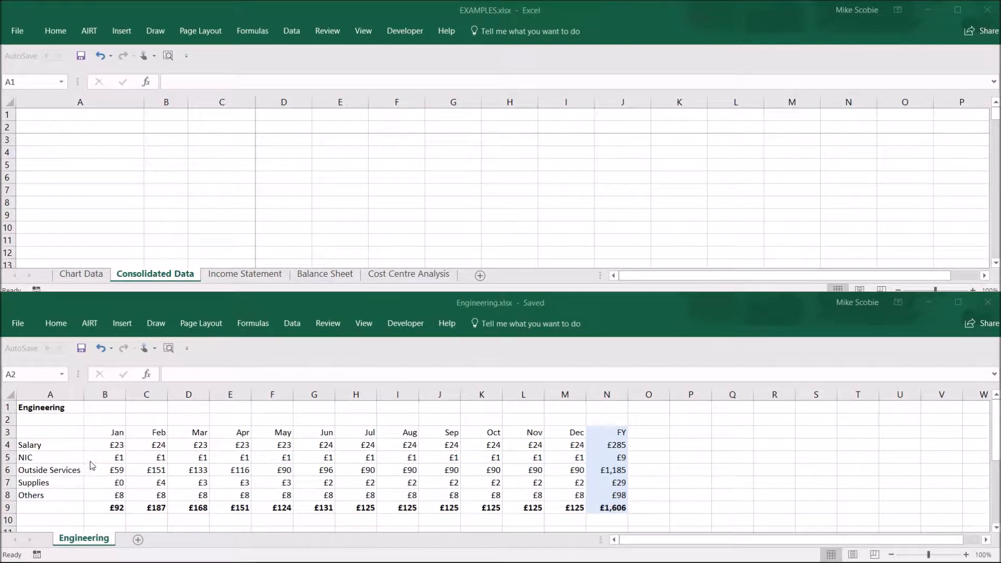
click(71, 463)
drag(44, 445, 600, 495)
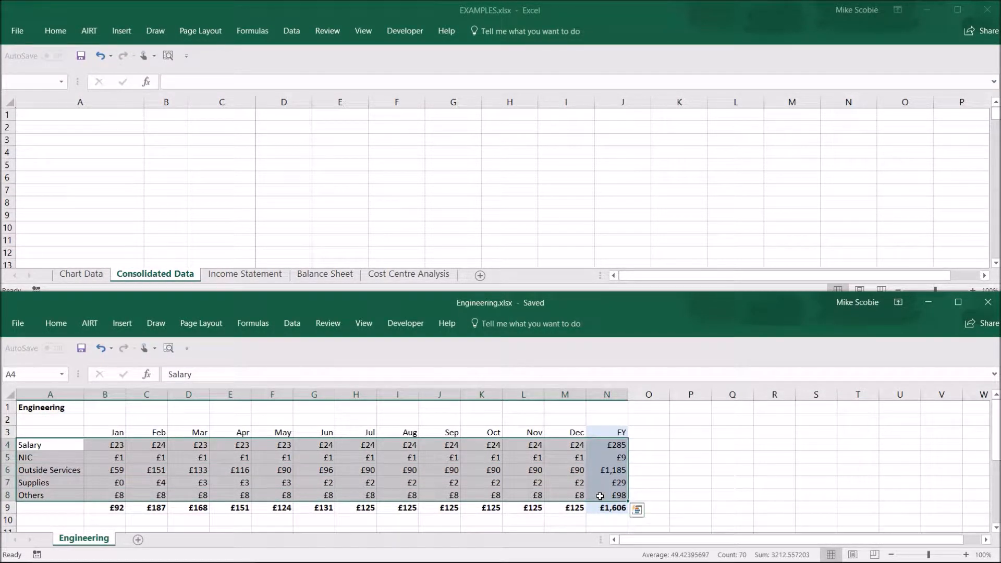
- Start AIRT's Consolidate Files at cell A1 of the Consolidated Data sheet, with the Desktop folder Budget 2016 Files as source
click(74, 115)
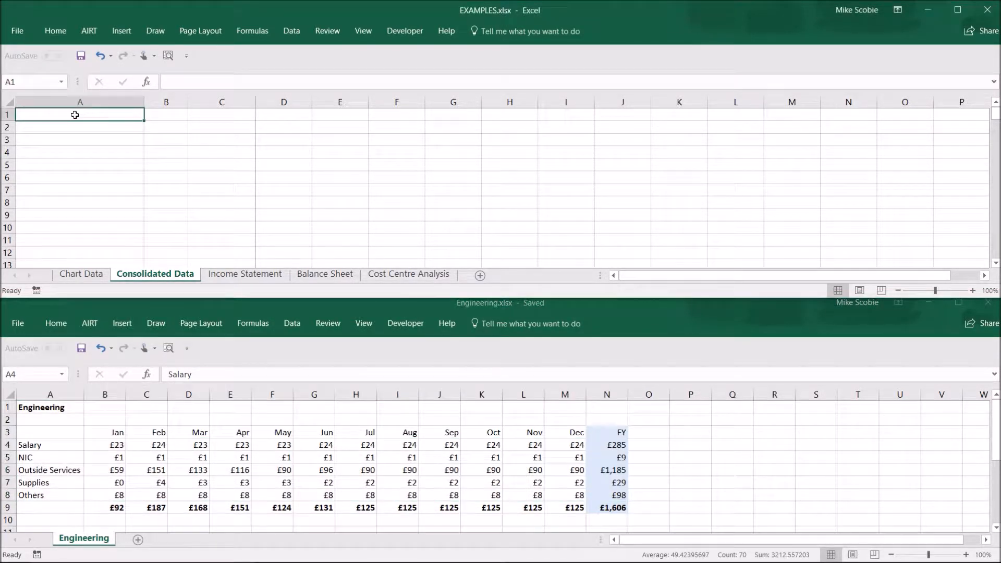
click(88, 32)
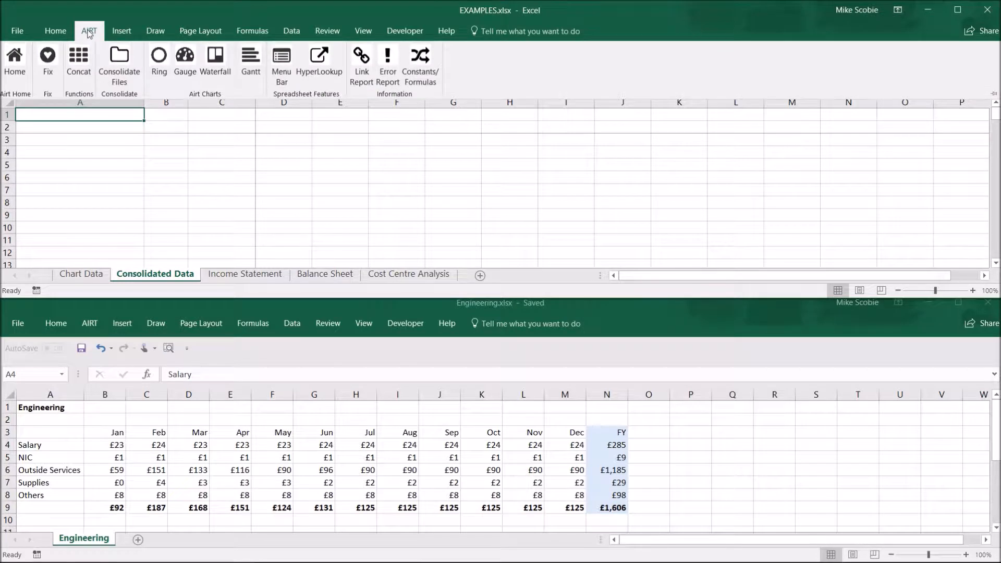
click(125, 79)
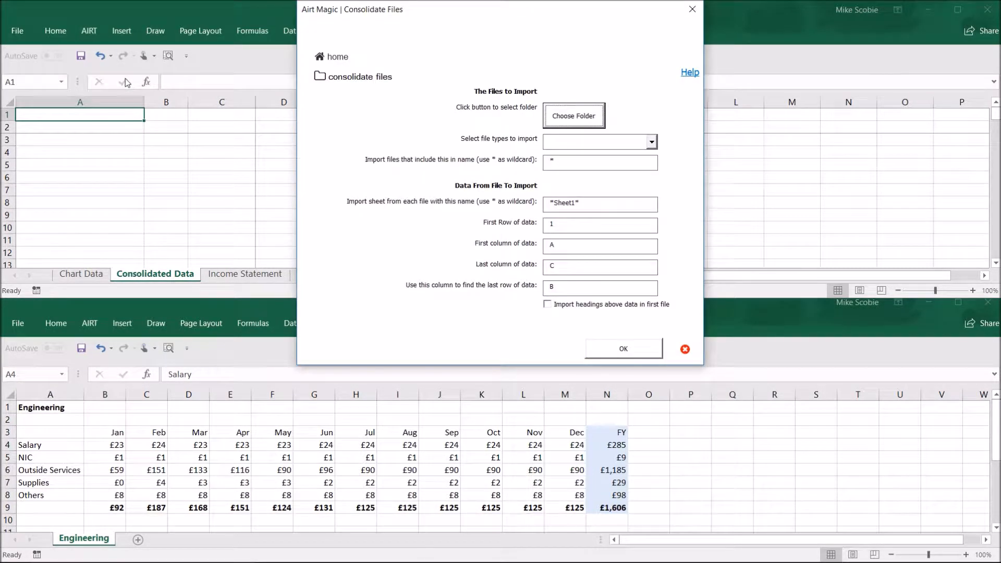
click(574, 118)
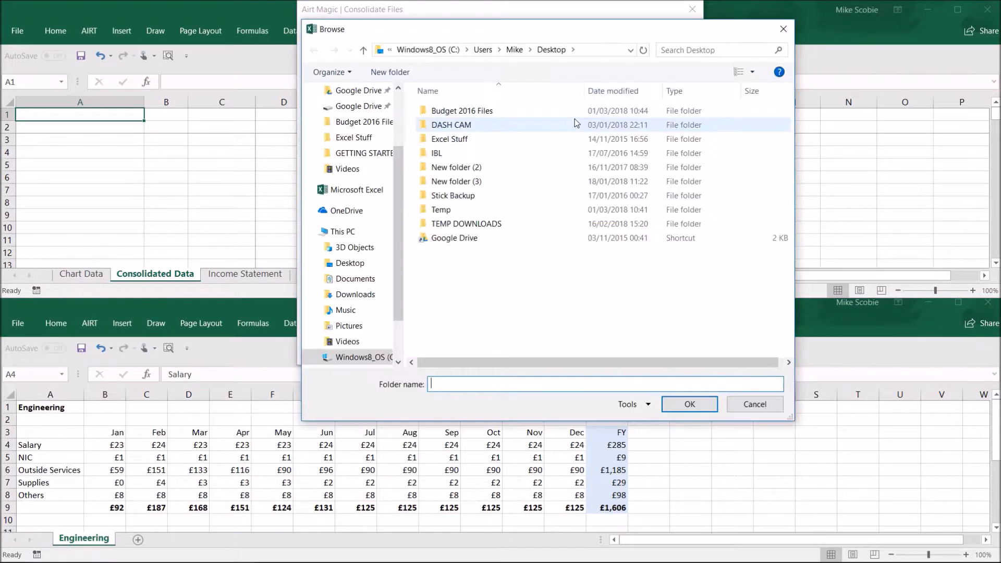
double_click(504, 112)
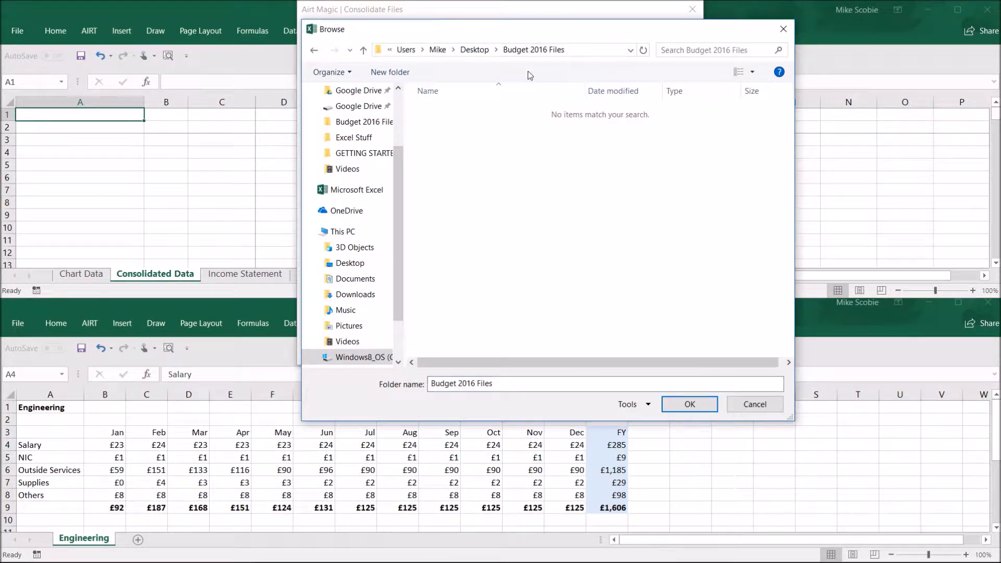
click(684, 406)
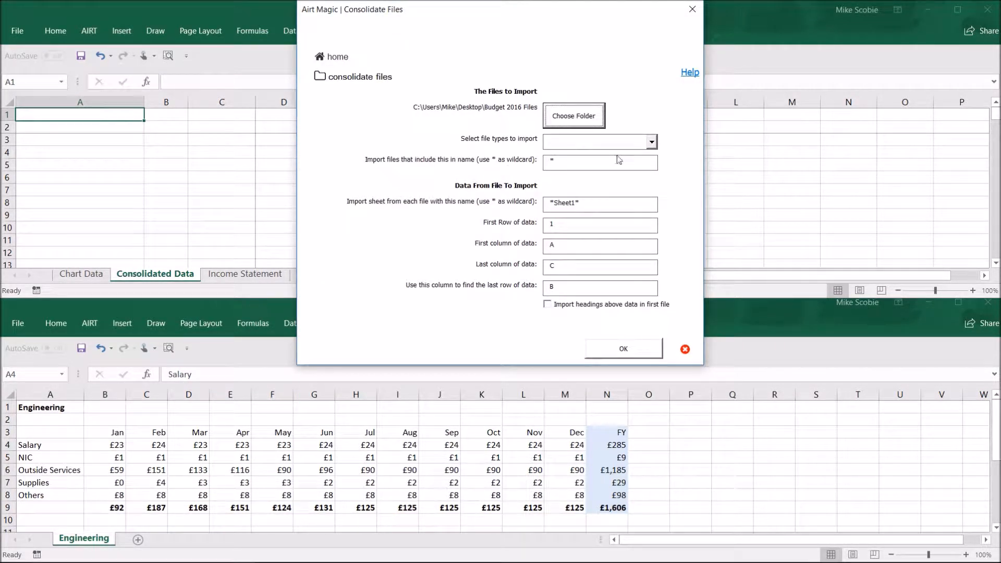
- Set the file type to import to xls* and the sheet name filter to *, leaving the file name filter as *
click(652, 143)
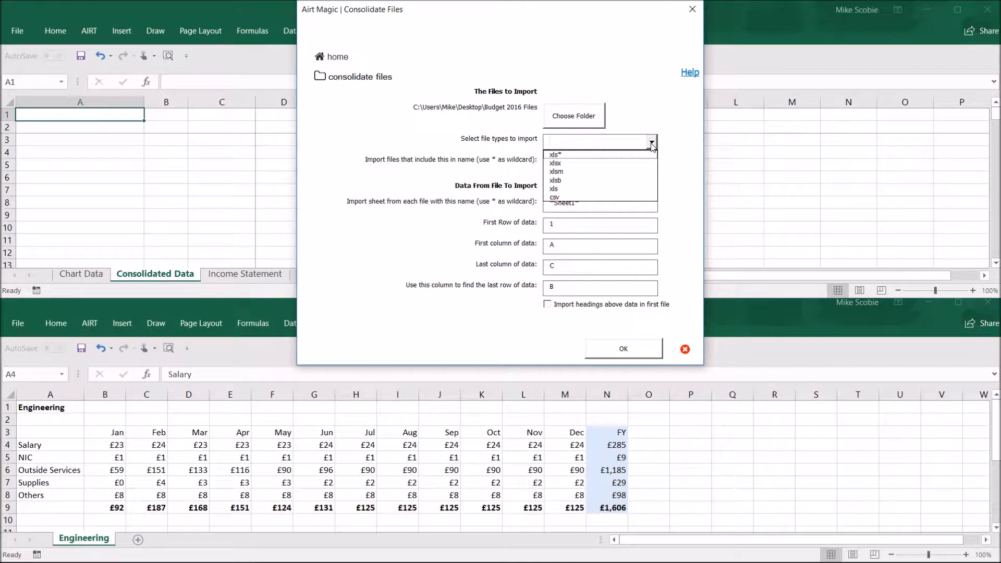
click(586, 155)
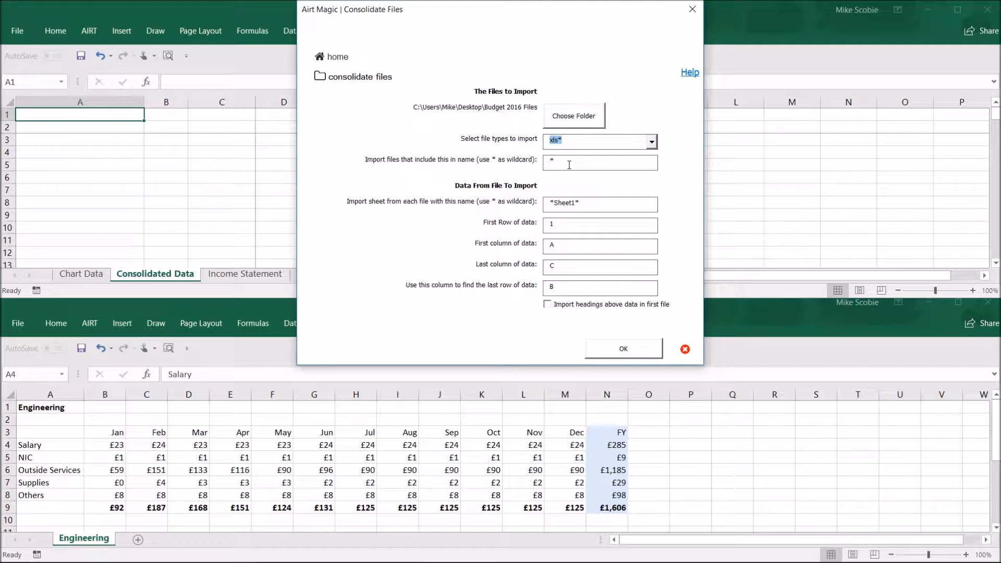
click(569, 165)
drag(582, 205, 533, 211)
drag(553, 205, 597, 204)
key(BackSpace)
- Set first data row 4, last column N and last-row column A, include the headings from the first file, and run the consolidation
drag(559, 225, 546, 224)
text(4)
drag(564, 267, 537, 268)
text(N)
drag(560, 287, 535, 289)
text(A)
click(548, 305)
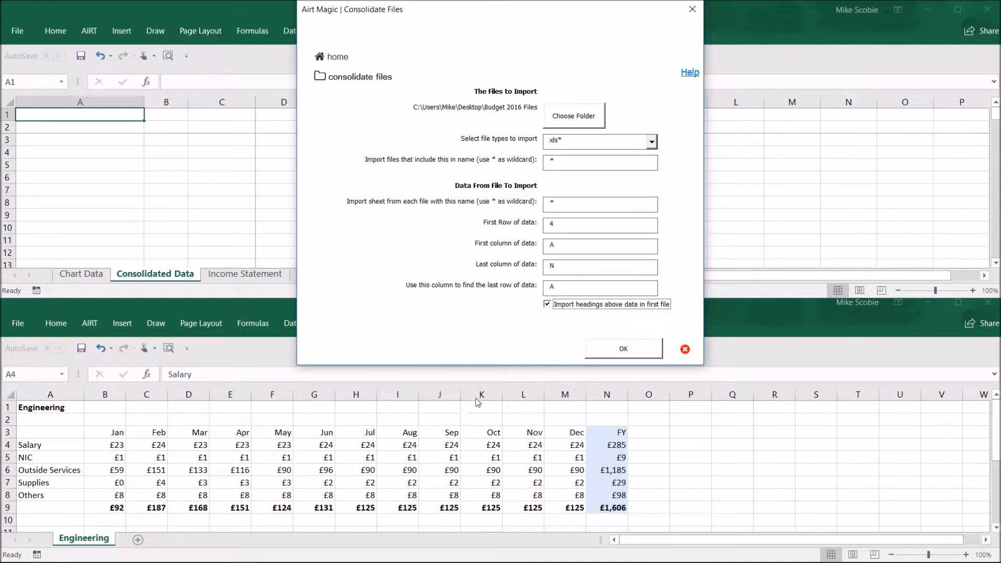
click(627, 350)
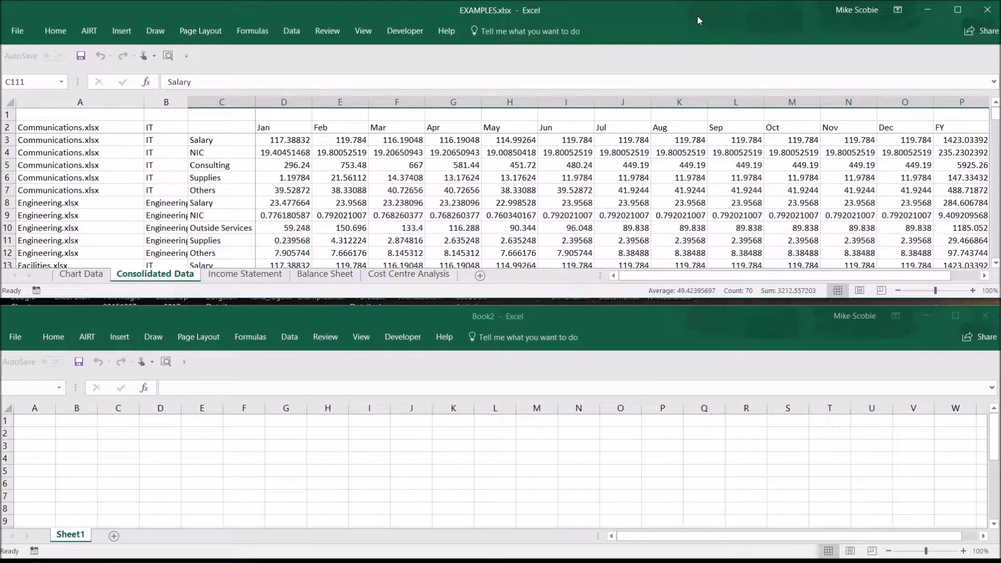
- Maximize EXAMPLES.xlsx and examine the file name, sheet name and data columns of the imported Communications.xlsx rows
click(958, 10)
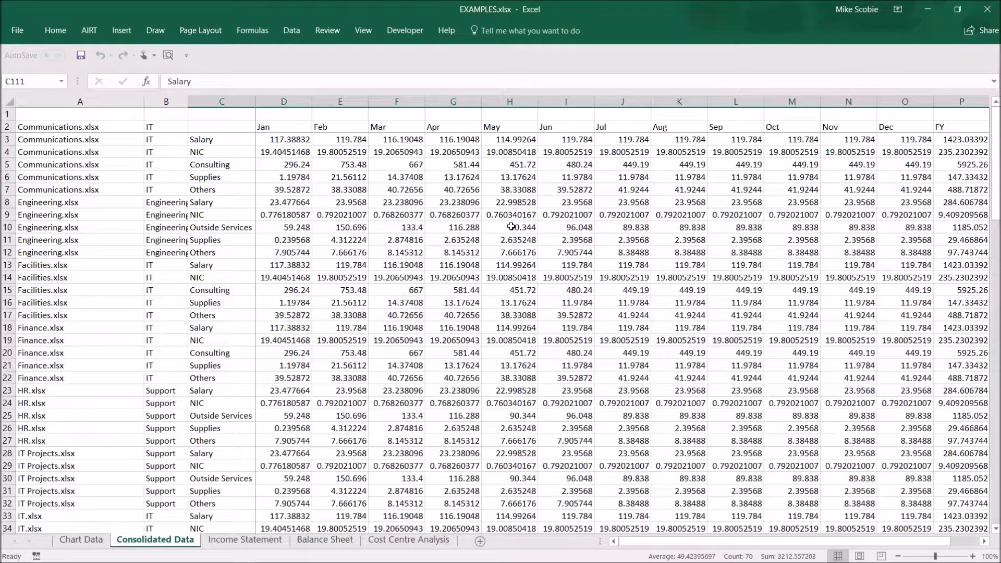
click(111, 242)
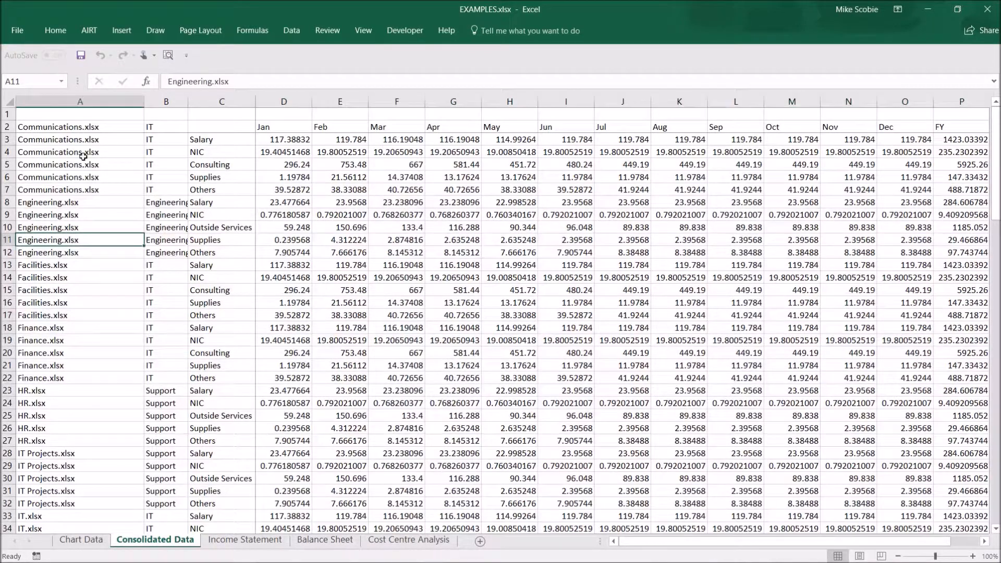
click(69, 140)
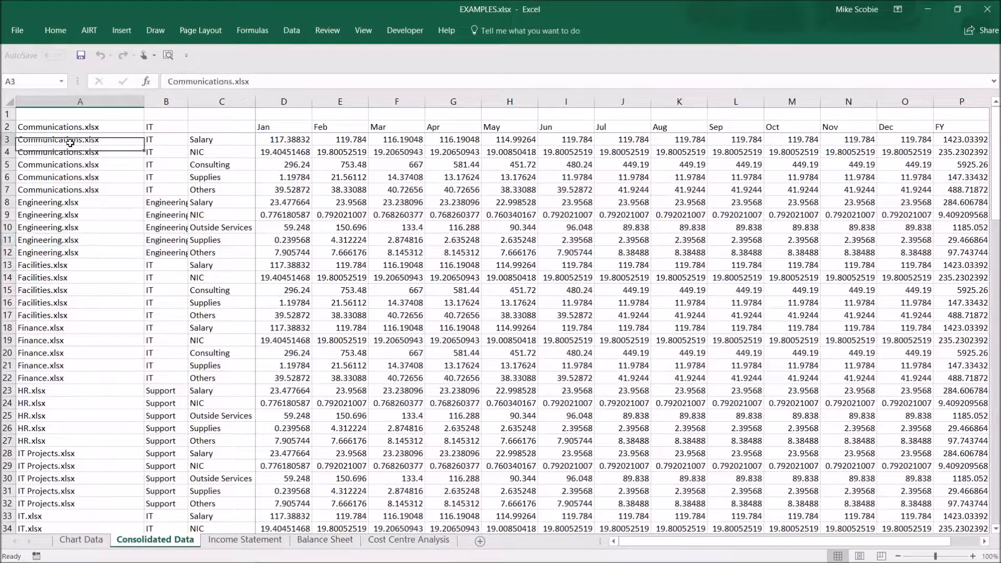
click(164, 141)
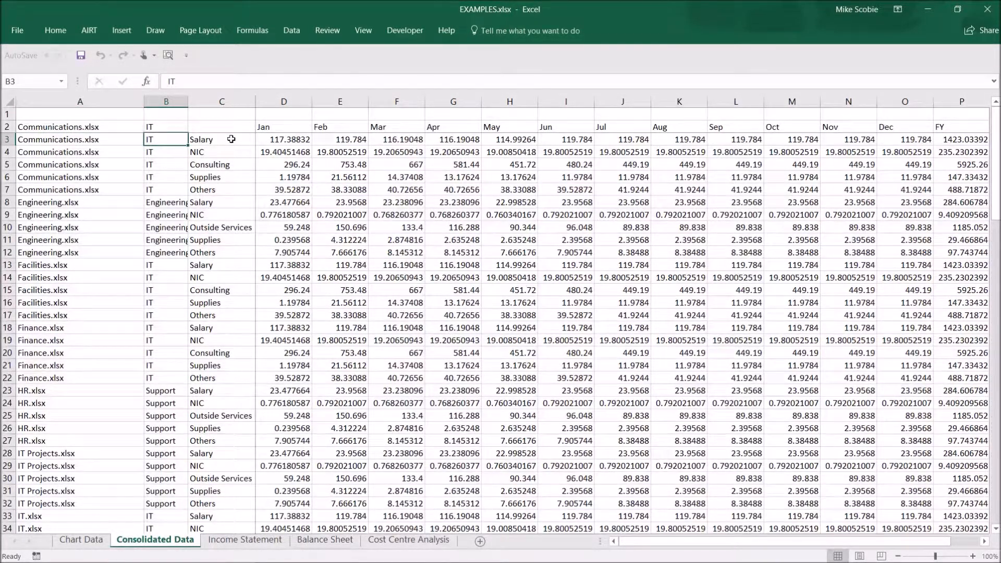
drag(231, 139, 903, 187)
drag(904, 187, 962, 189)
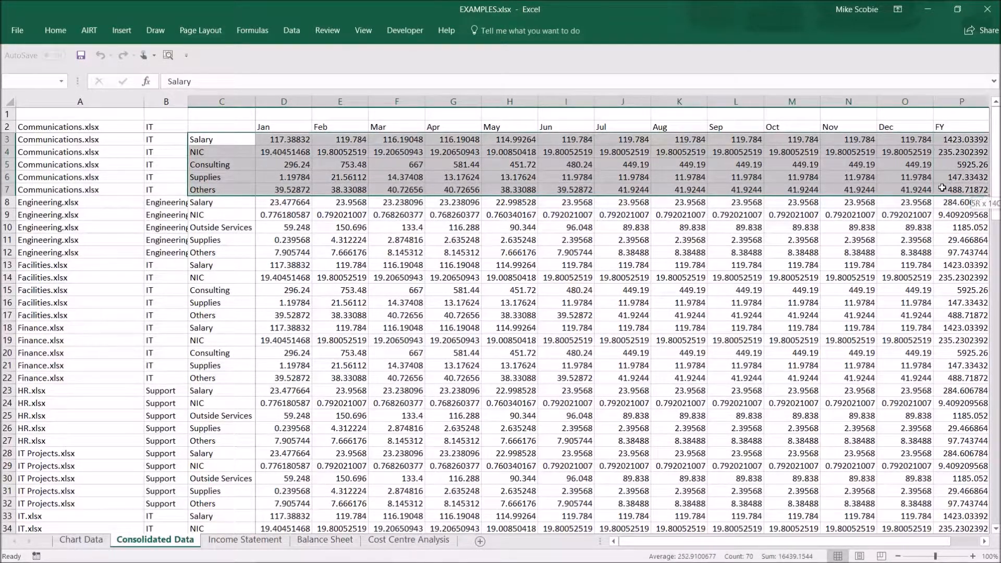
- AutoFit the width of all columns on the Consolidated Data sheet
click(9, 102)
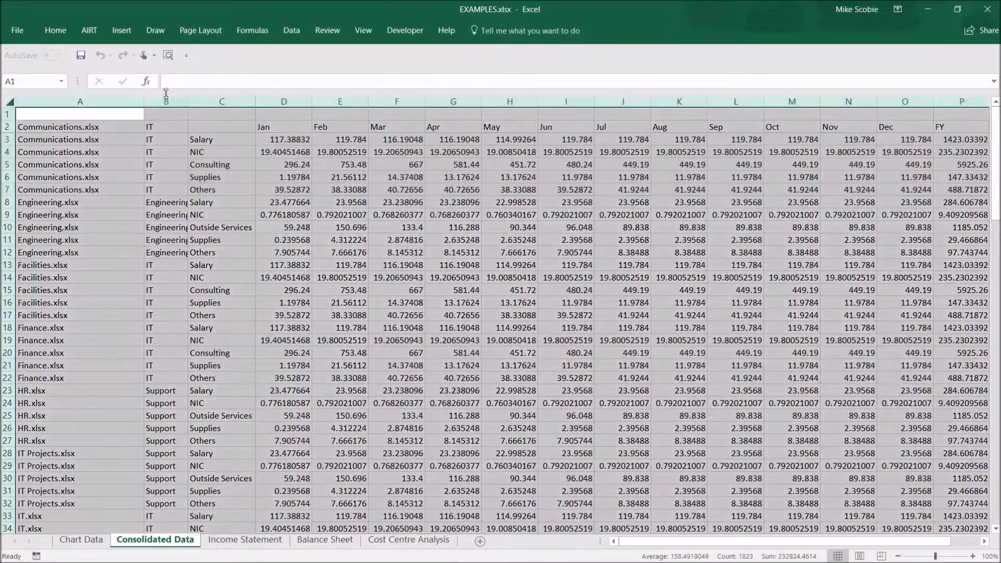
double_click(142, 99)
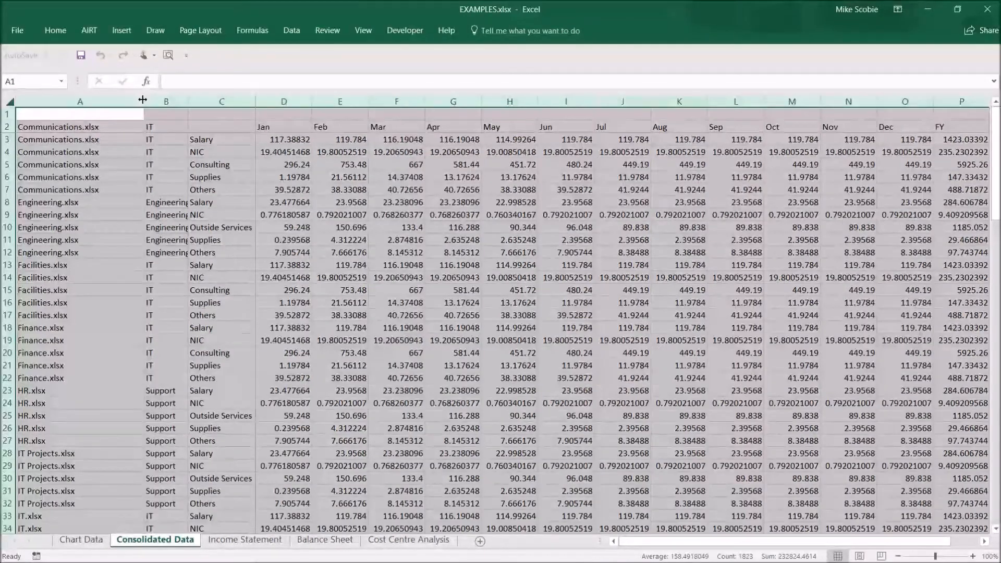
click(225, 277)
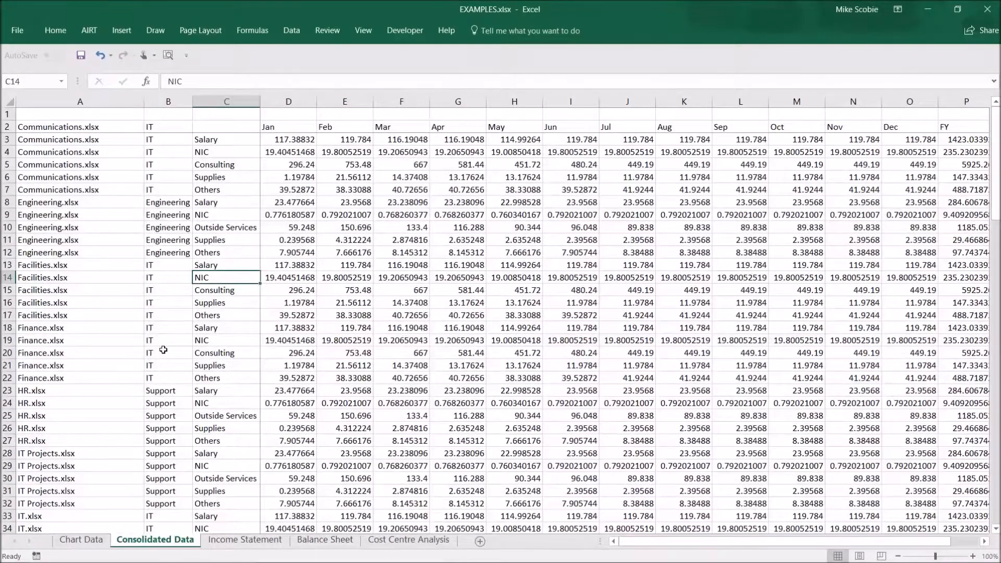
- Look through all consolidated rows down to the Support.xlsx entries and return to the start of the data
scroll(162, 351, down, 4)
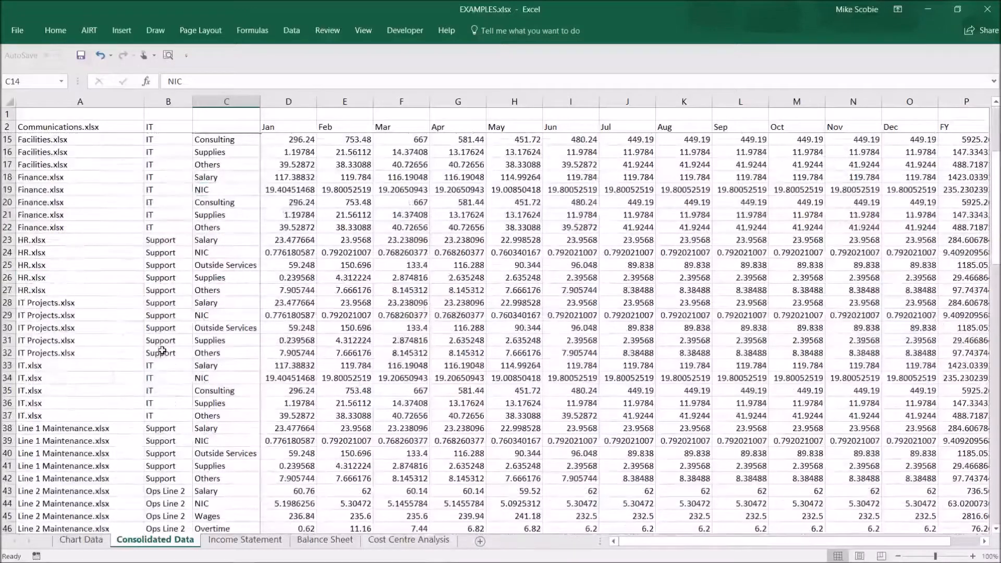
scroll(162, 350, down, 5)
scroll(162, 350, down, 7)
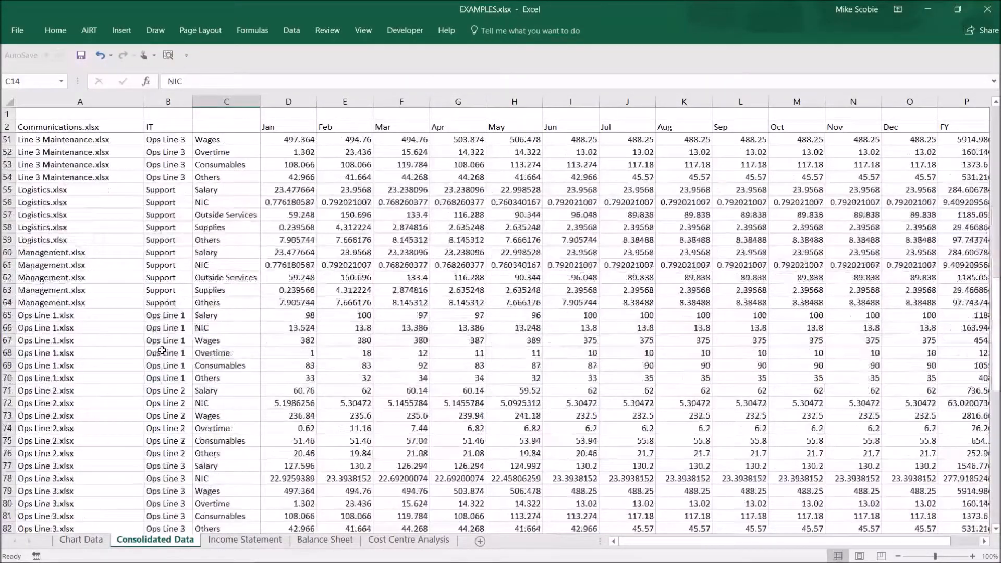
scroll(162, 350, down, 16)
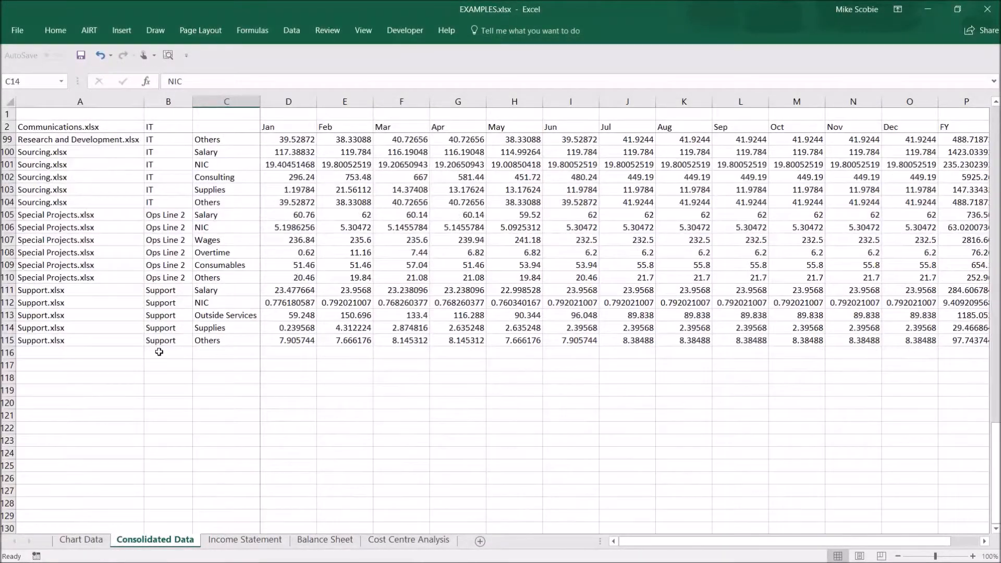
scroll(159, 352, up, 3)
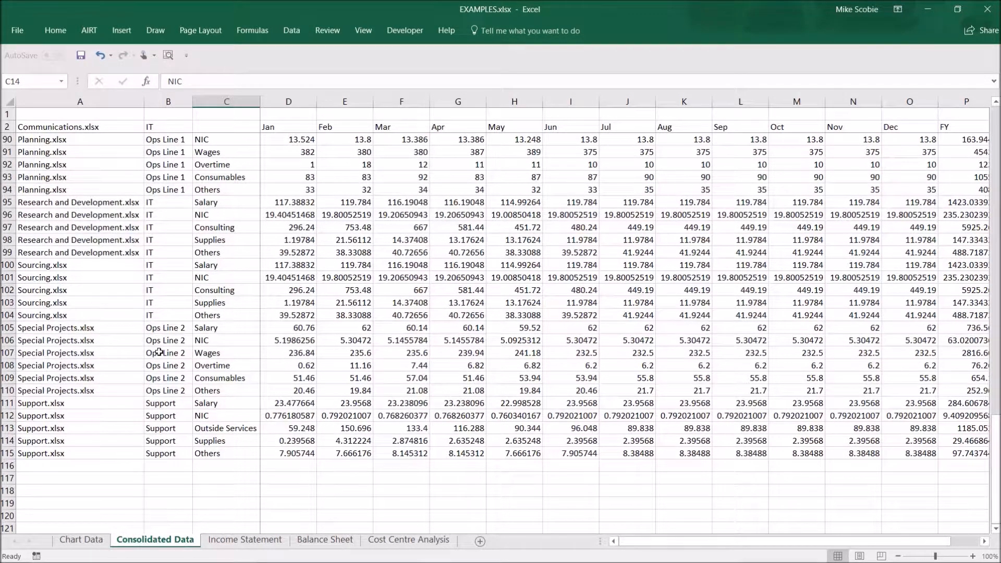
scroll(159, 353, up, 20)
key(ctrl+Home)
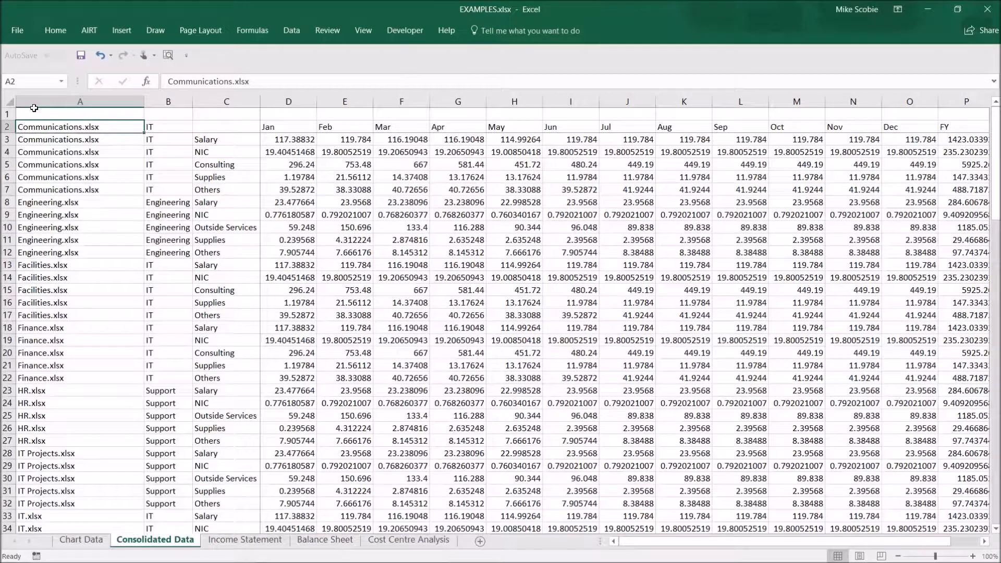
- Clear the entire contents of the Consolidated Data sheet and return to cell A1
click(34, 108)
key(ctrl+a)
key(Delete)
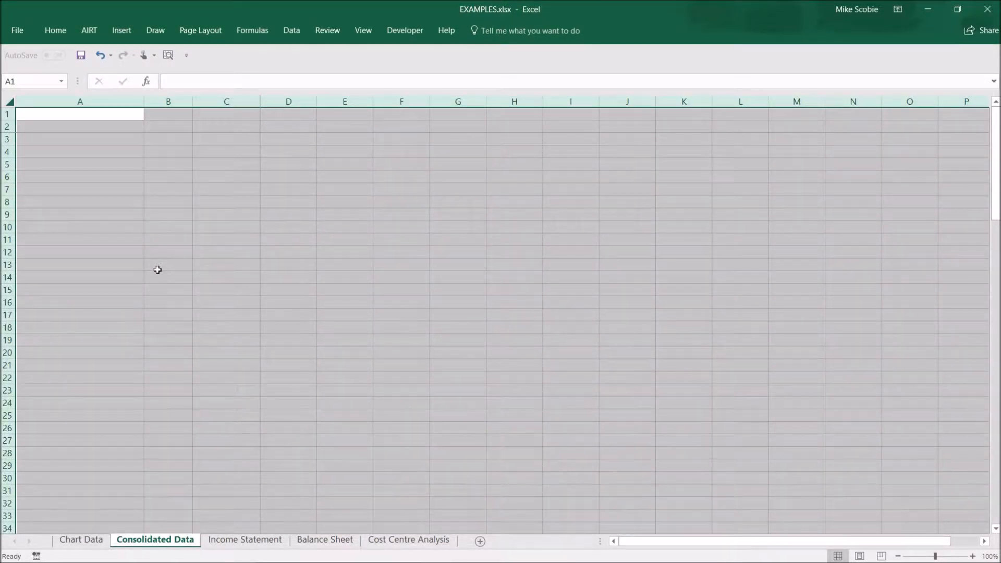
click(129, 137)
key(ctrl+Home)
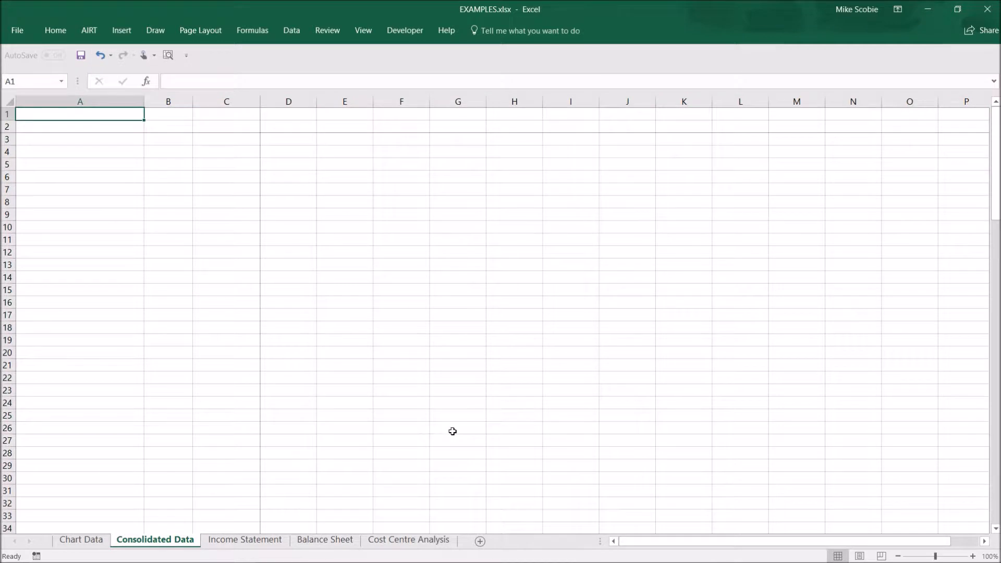
- Switch to TEST CONSOL 1.csv and examine where its data starts and its columns A to D
click(595, 551)
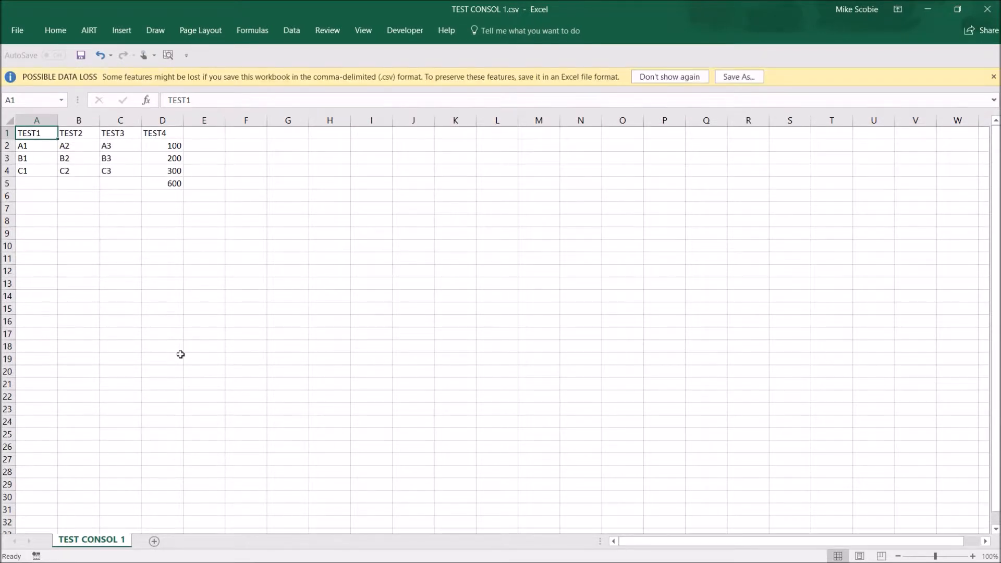
click(28, 147)
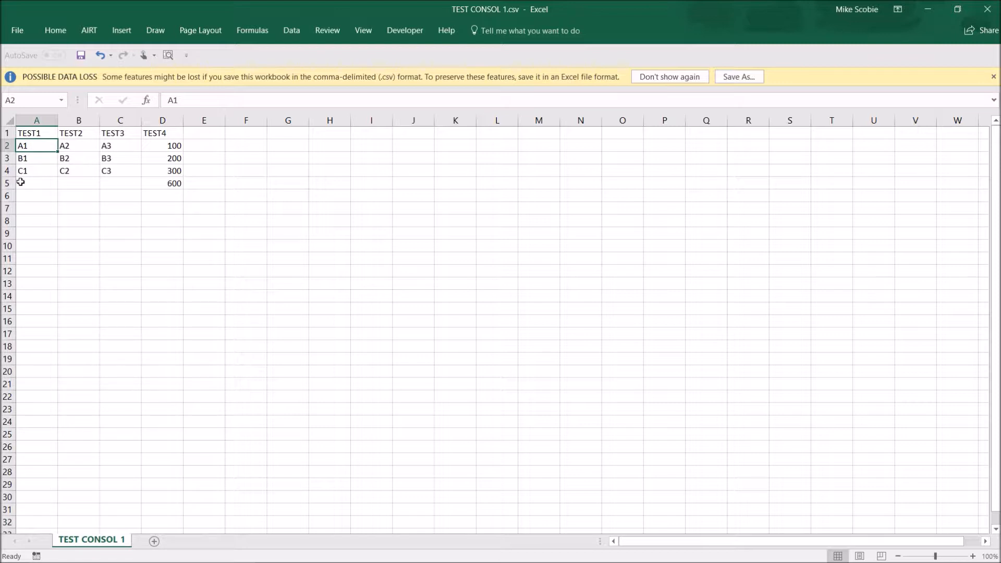
drag(37, 120, 155, 119)
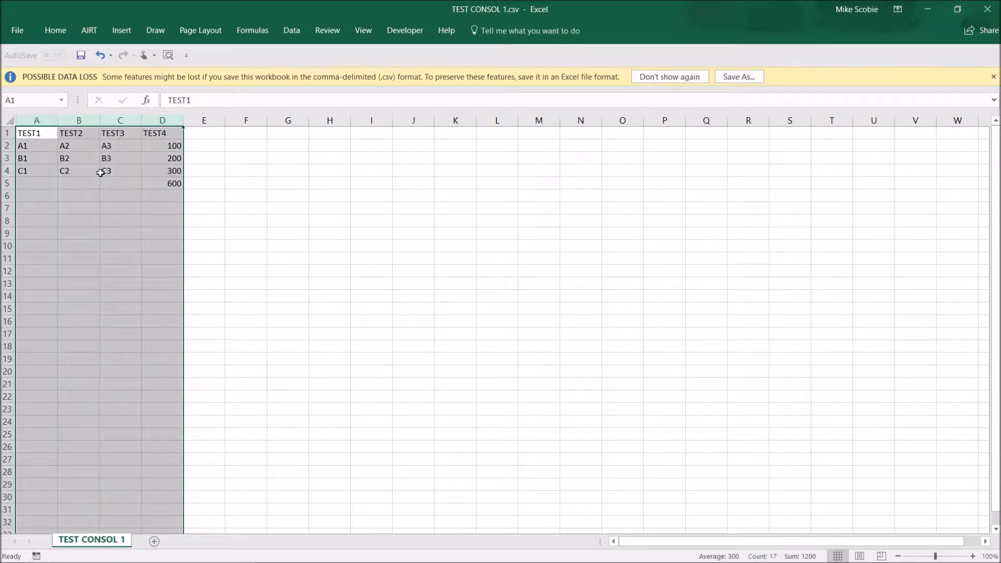
- Check the last filled row in column A of TEST CONSOL 1.csv and close the file
click(26, 186)
click(30, 267)
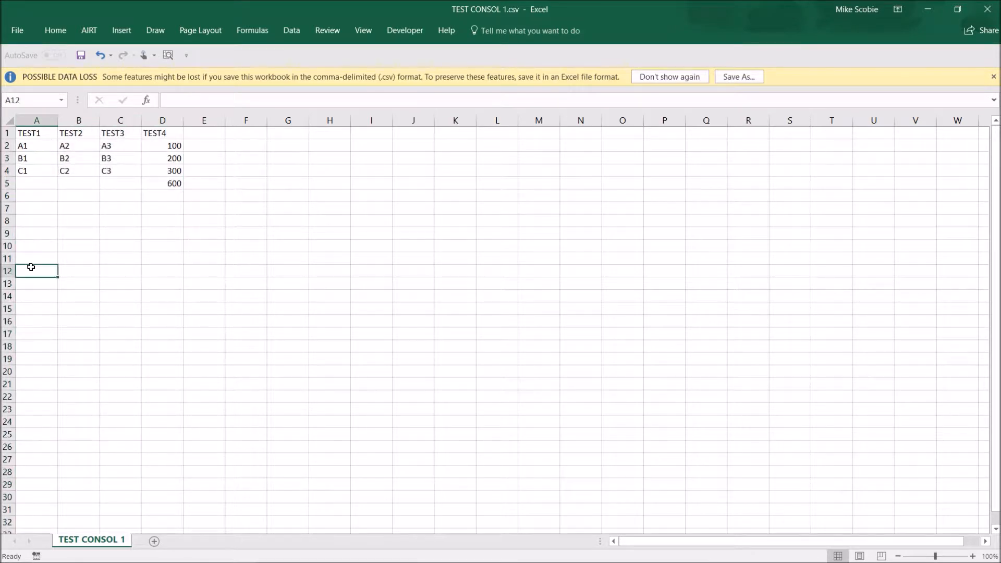
key(ctrl+Up)
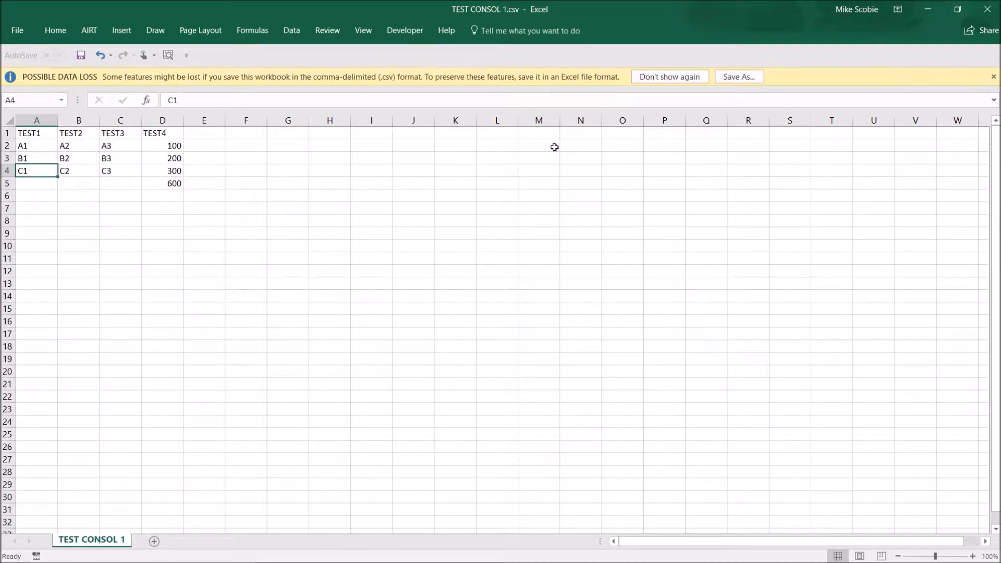
click(983, 13)
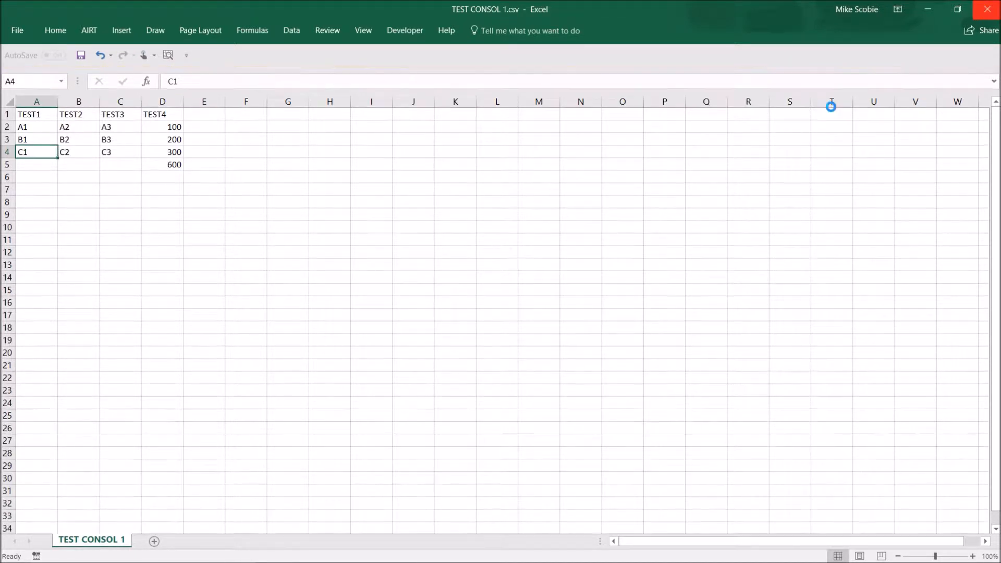
- Start Consolidate Files from cell A1 with the Budget 2016 Files folder as source and csv as the file type
click(89, 30)
click(131, 69)
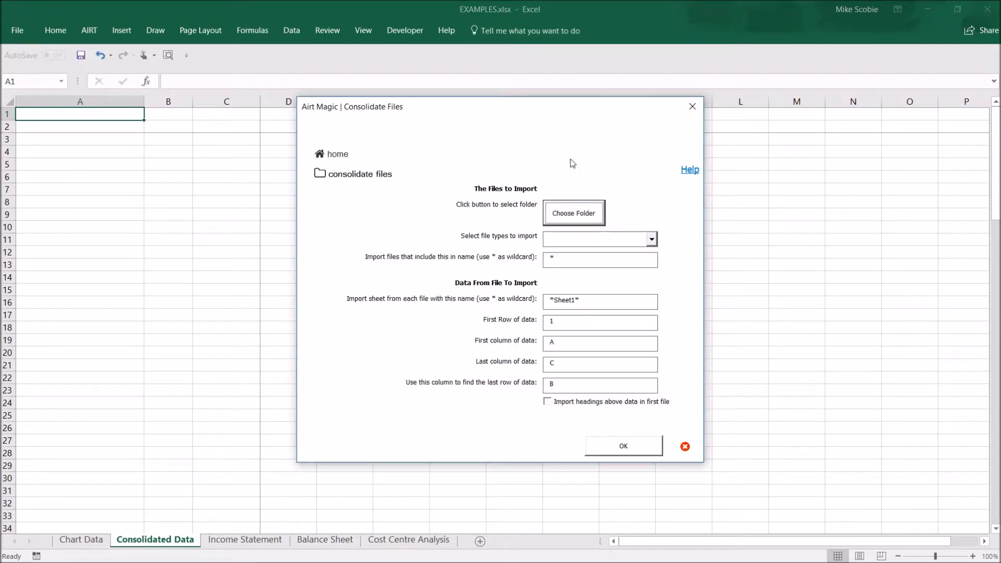
click(573, 212)
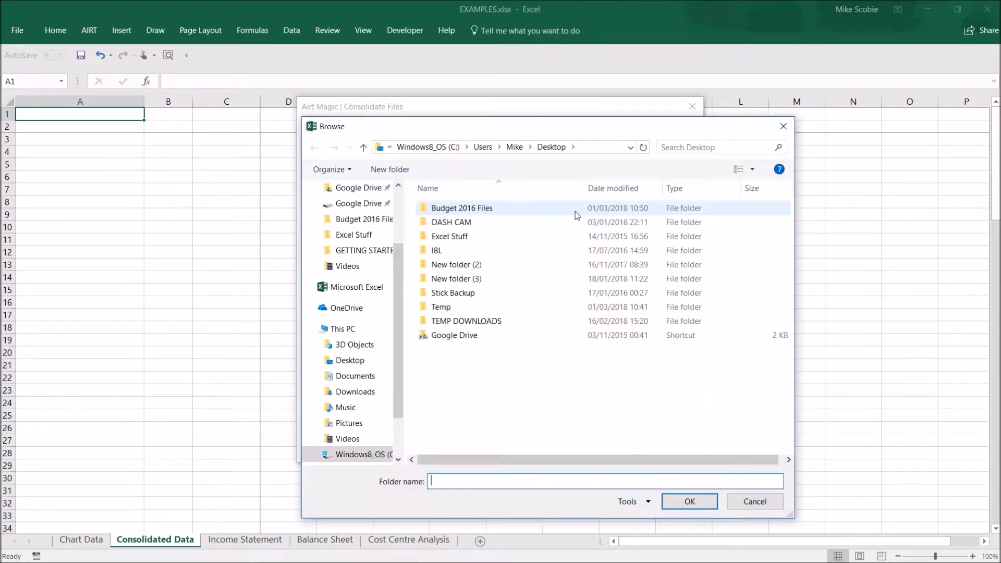
click(519, 211)
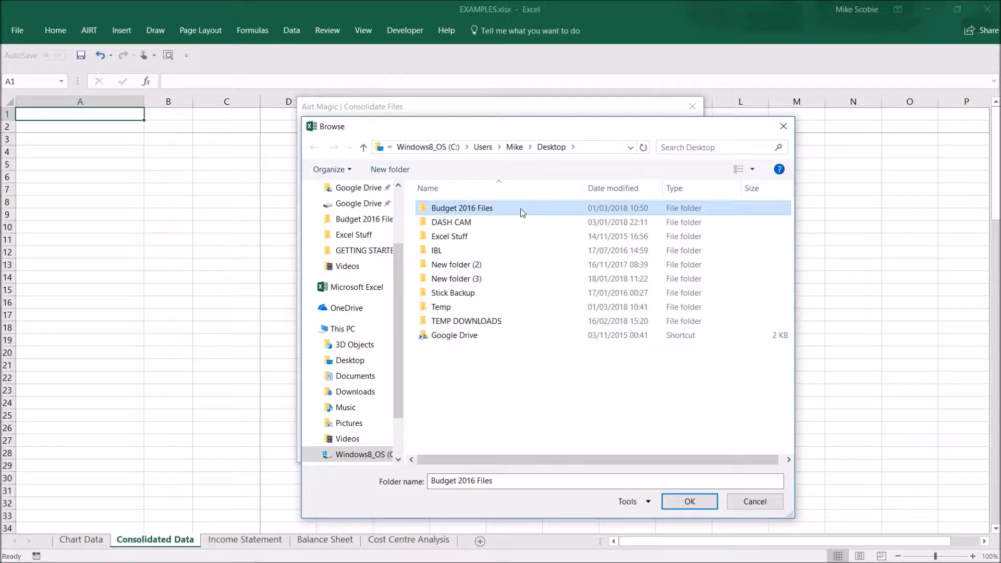
double_click(521, 209)
click(692, 504)
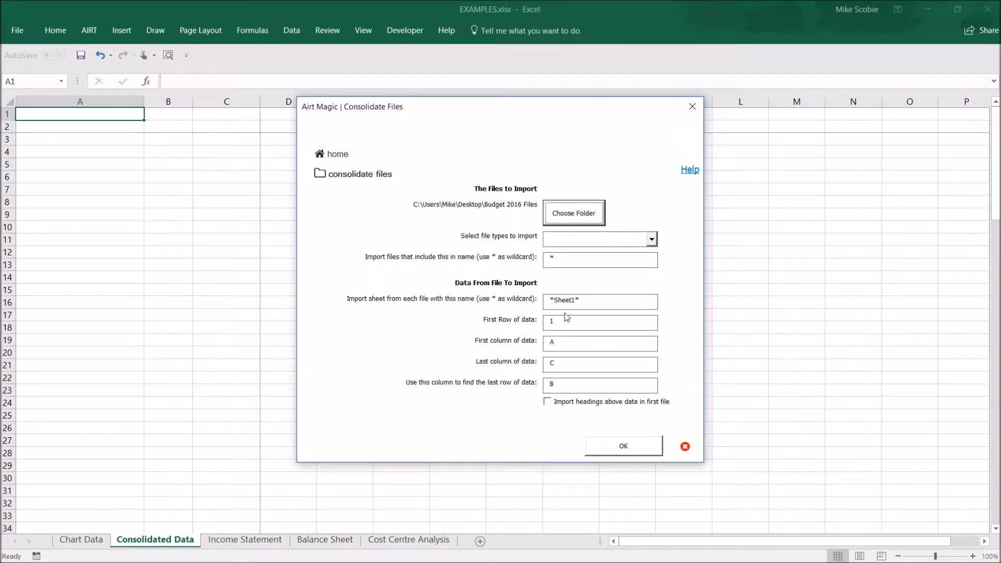
click(652, 239)
click(600, 293)
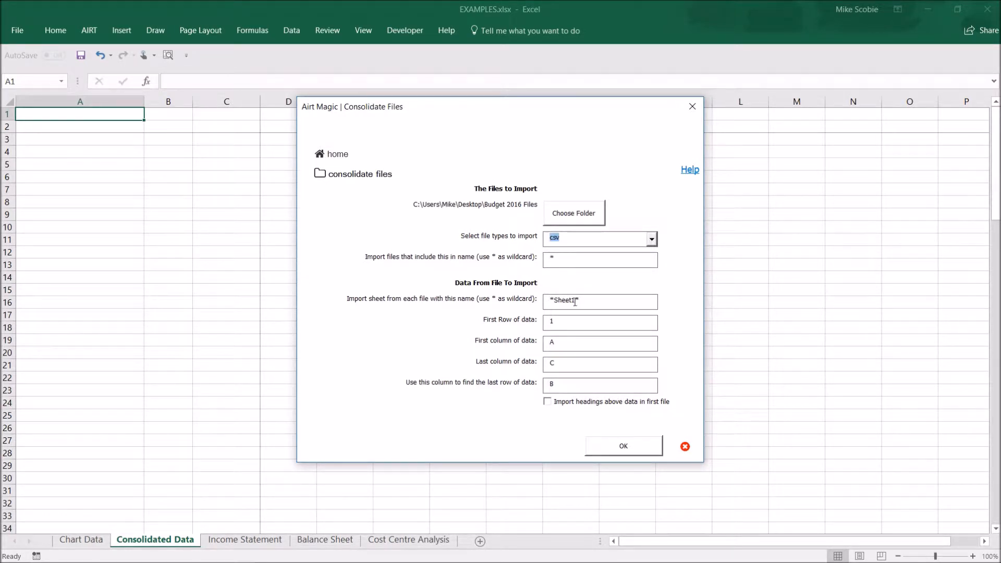
- Import any sheet (*) from row 2, columns A to D, with column A finding the last row and headings included, and run the consolidation
drag(576, 301, 538, 297)
key(BackSpace)
drag(565, 323, 534, 321)
text(2)
drag(559, 367, 539, 365)
text(D)
click(548, 404)
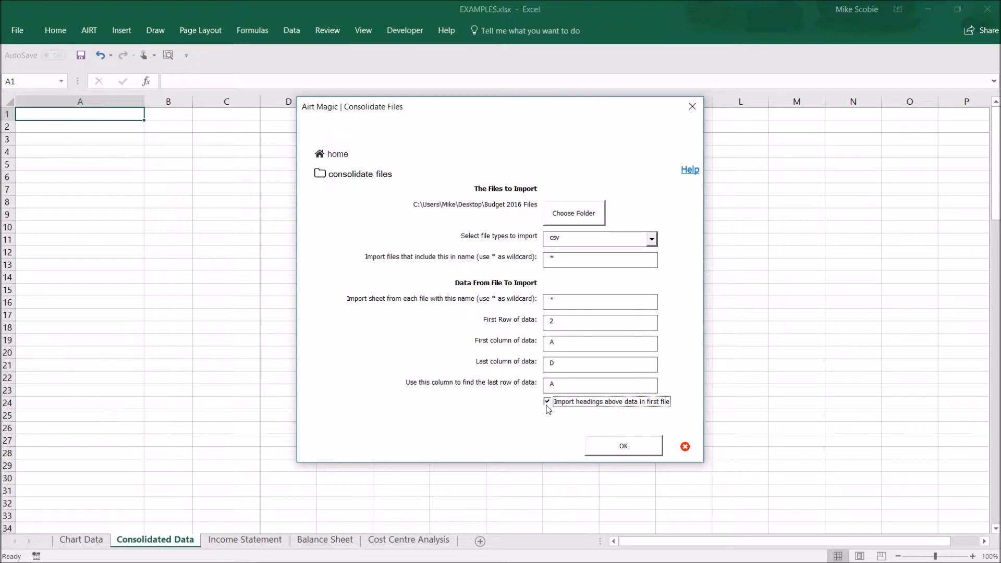
click(620, 454)
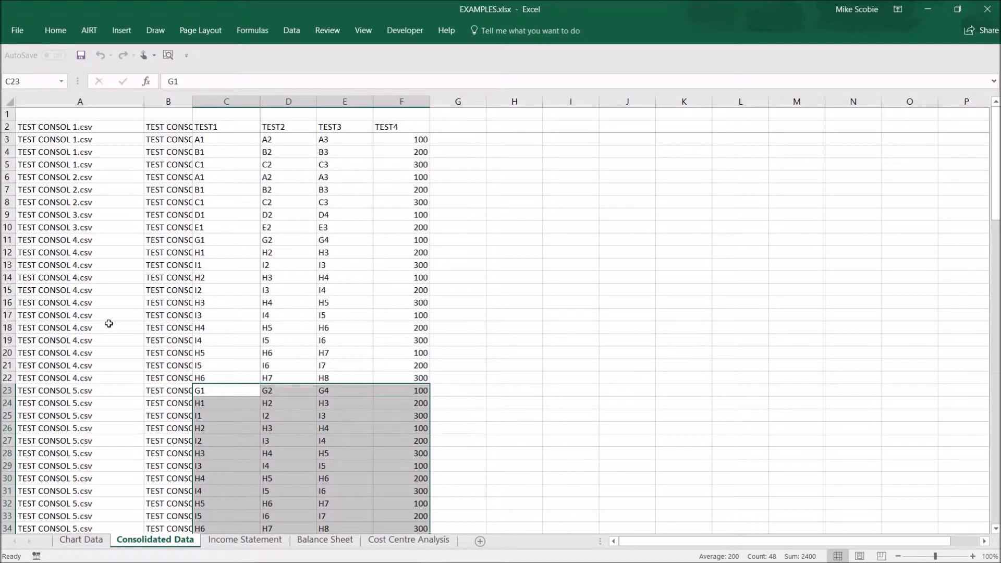
- AutoFit all columns of the Consolidated Data sheet and look over the imported TEST CONSOL rows
click(109, 324)
scroll(108, 324, down, 4)
scroll(109, 324, up, 1)
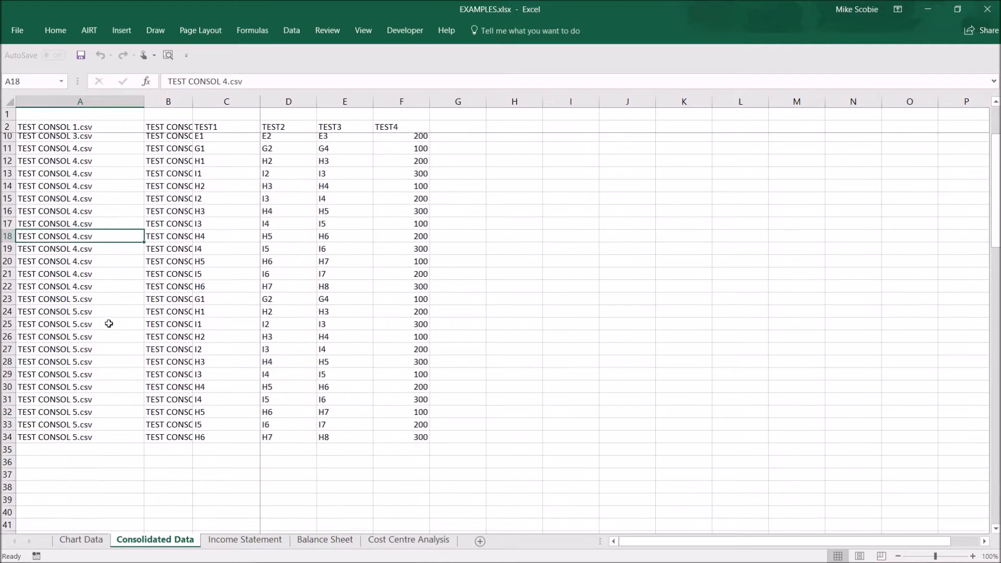
scroll(108, 324, up, 2)
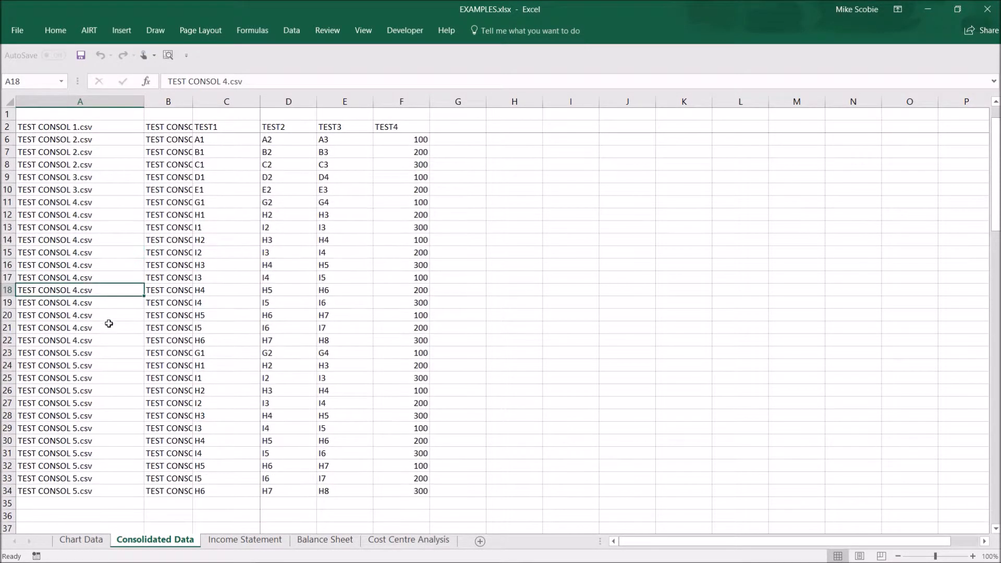
click(10, 101)
double_click(144, 101)
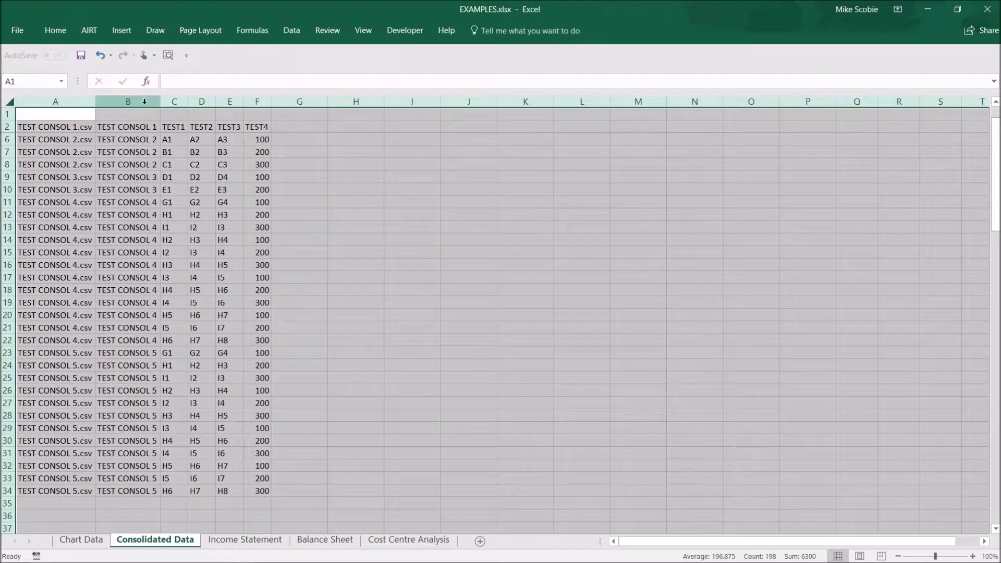
click(114, 232)
click(52, 180)
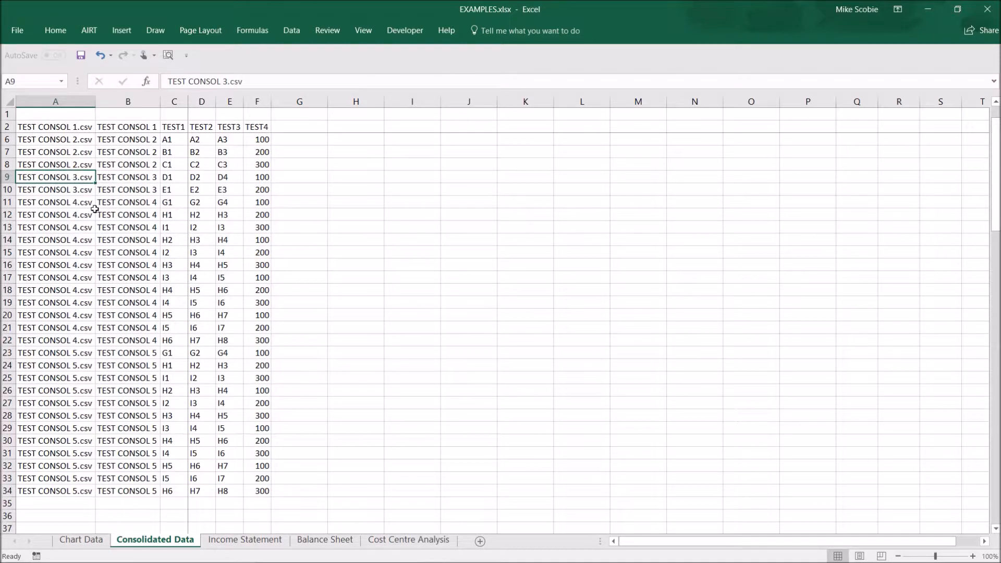
scroll(95, 208, up, 1)
scroll(94, 208, down, 1)
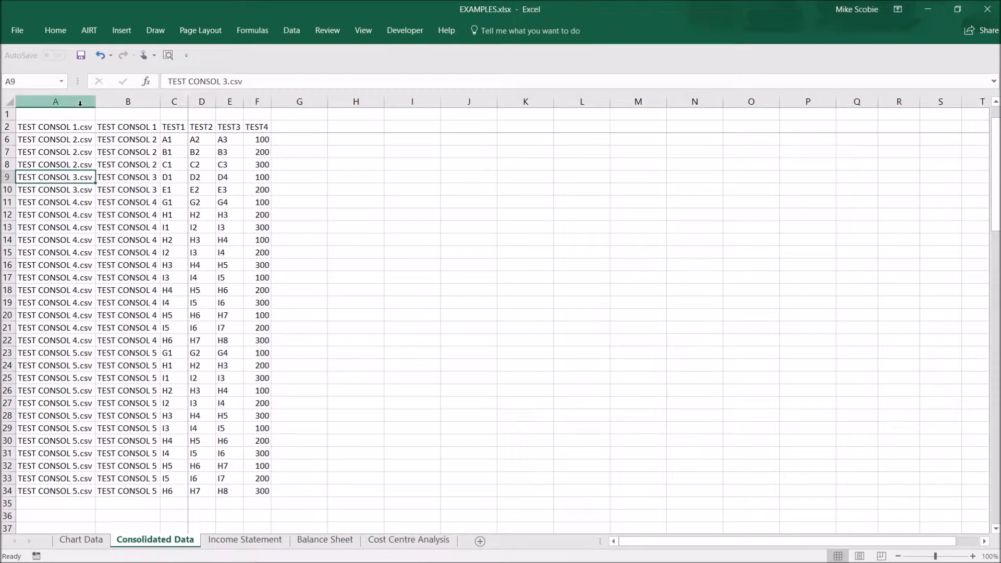
- Clear the entire contents of the Consolidated Data sheet and select cell A2
click(8, 101)
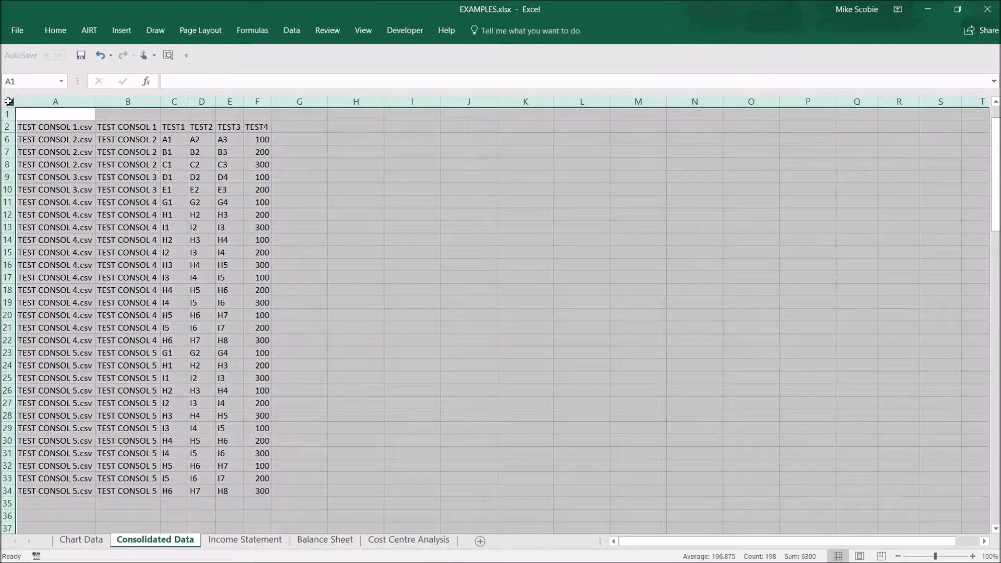
key(Delete)
click(118, 130)
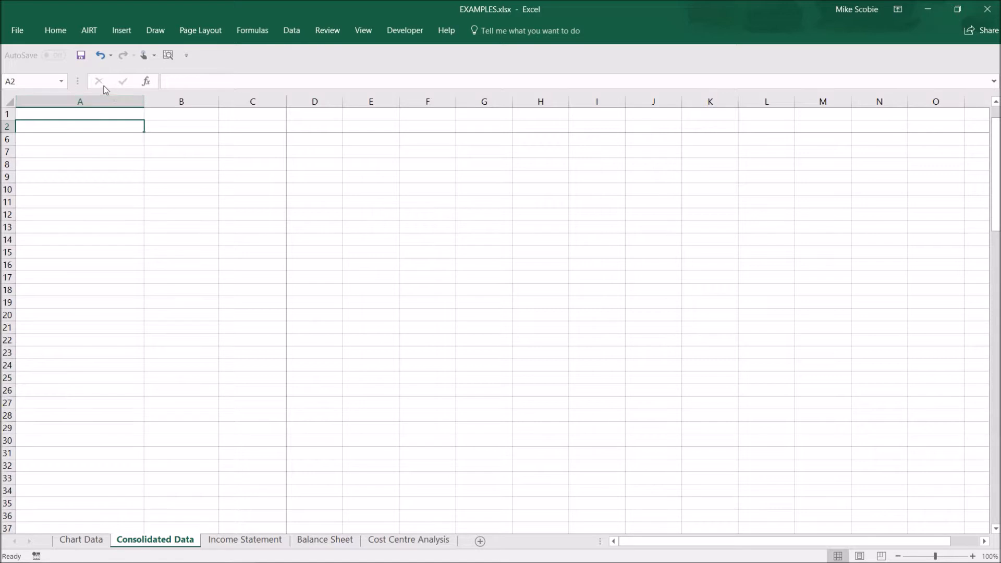
- Start Consolidate Files with the Budget 2016 Files folder as source and xls* as the file type, for files of any name
click(89, 32)
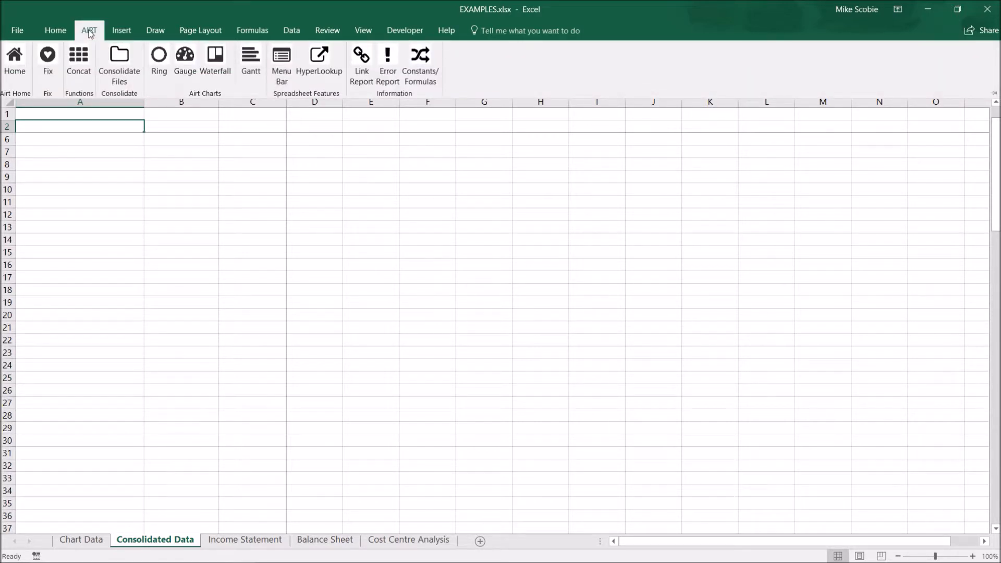
click(124, 81)
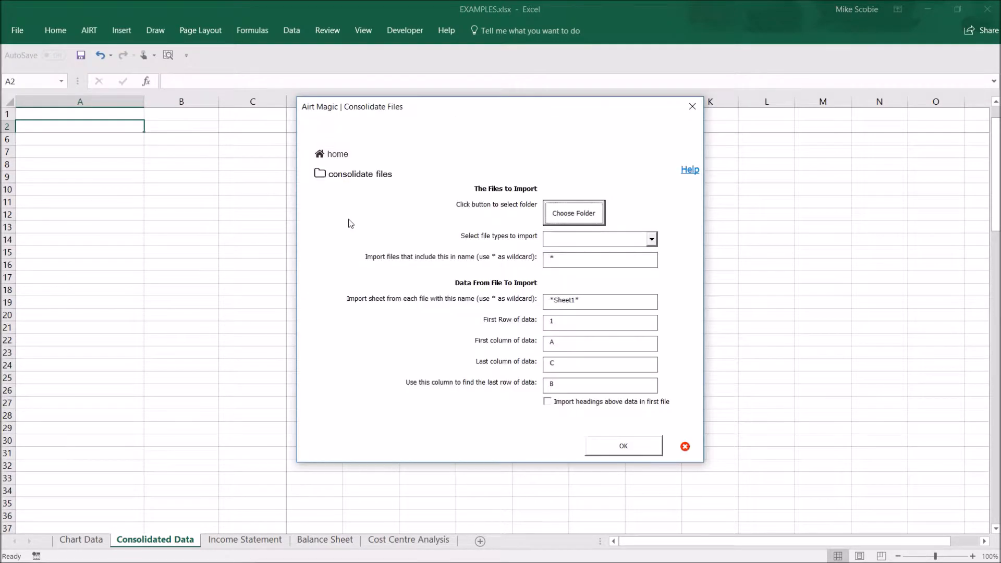
click(578, 218)
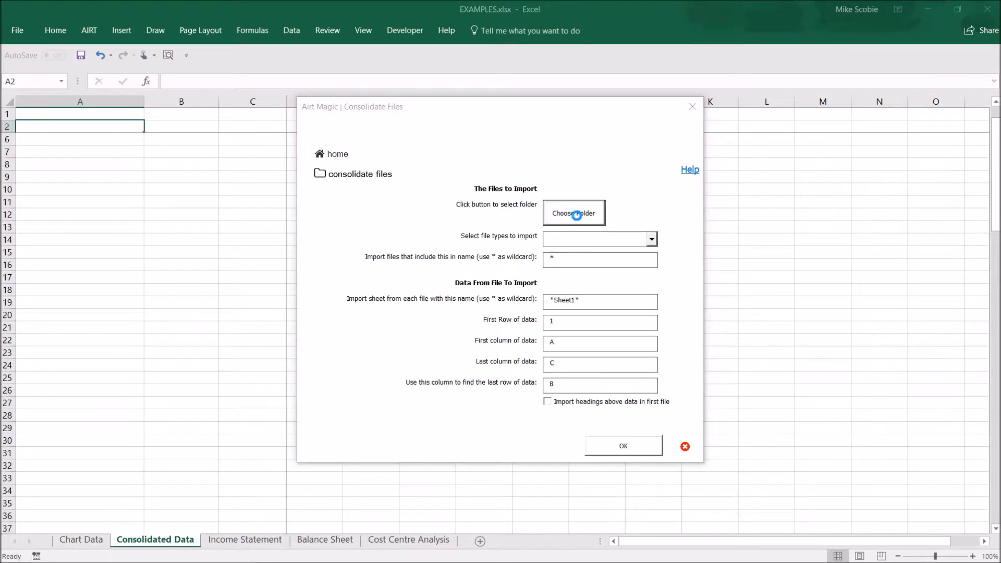
click(459, 208)
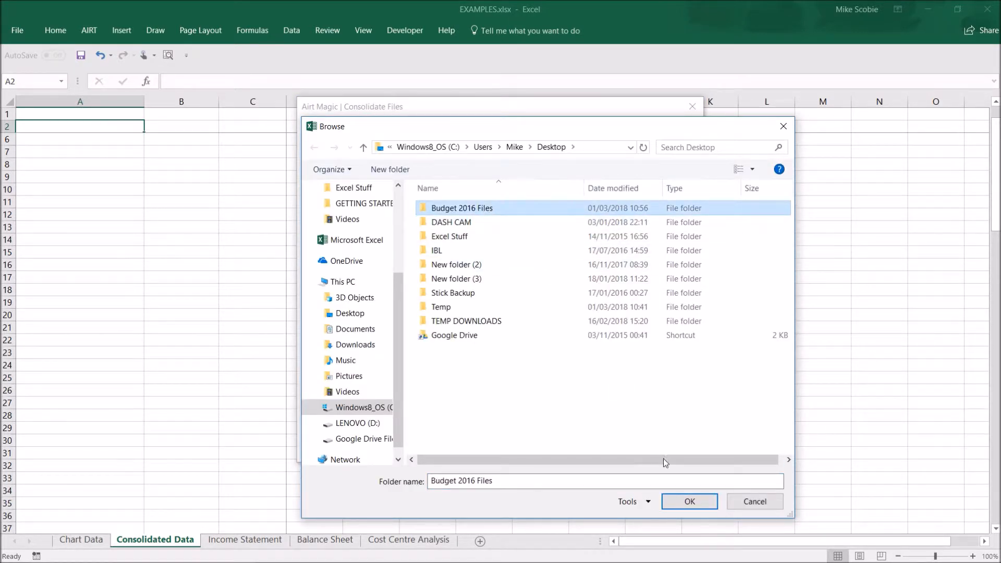
click(689, 502)
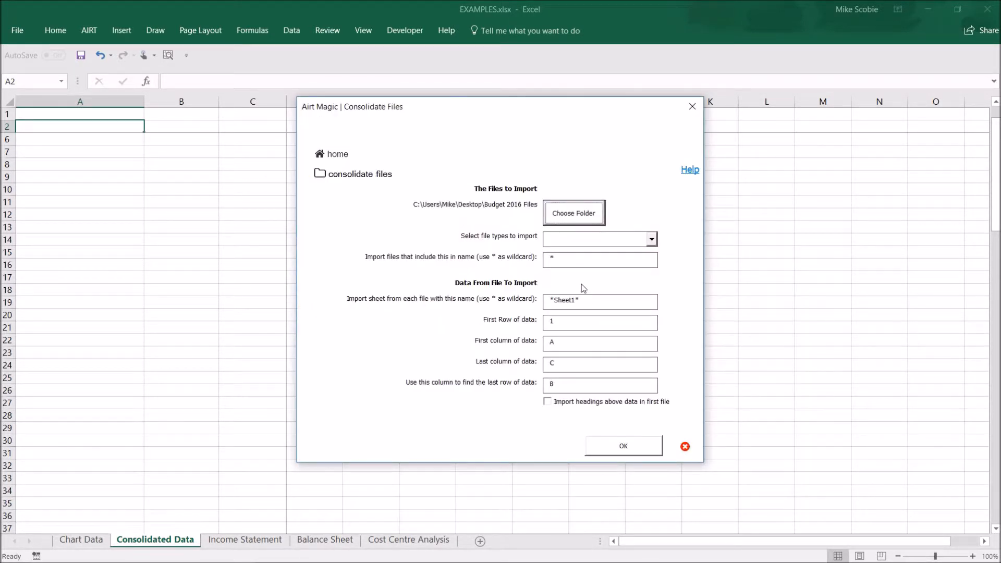
click(651, 239)
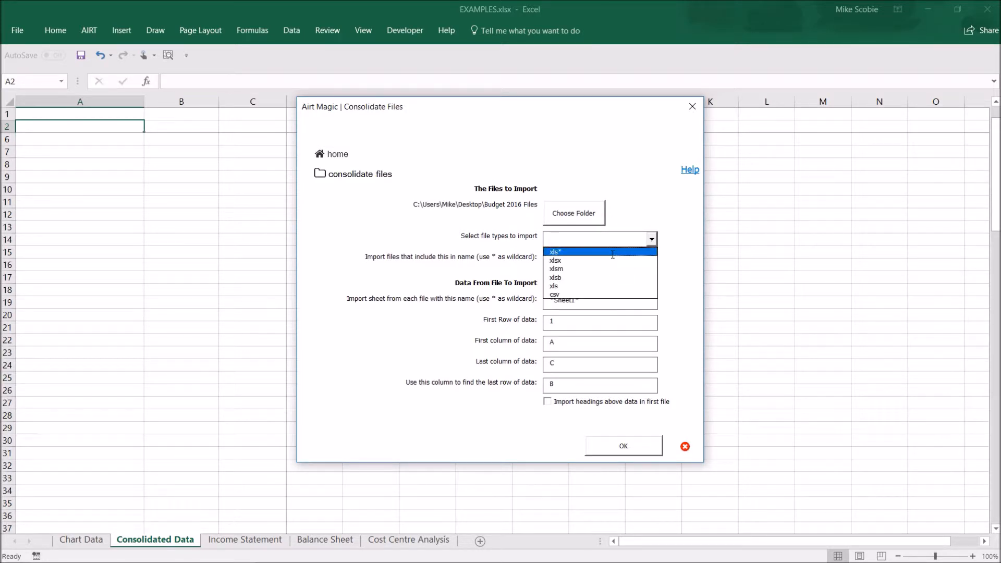
click(579, 258)
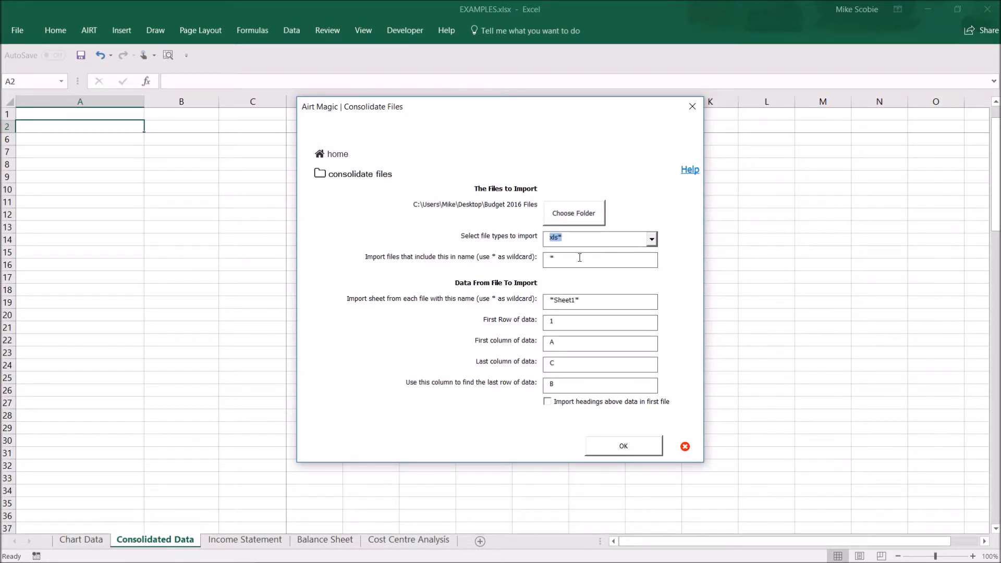
click(564, 262)
- Import sheets named E* from row 4, columns A to N, with column A finding the last row and headings included, and run the consolidation
double_click(564, 300)
text(E*)
drag(560, 324, 542, 322)
text(4)
click(560, 364)
text(n)
key(Tab)
text(a)
click(549, 401)
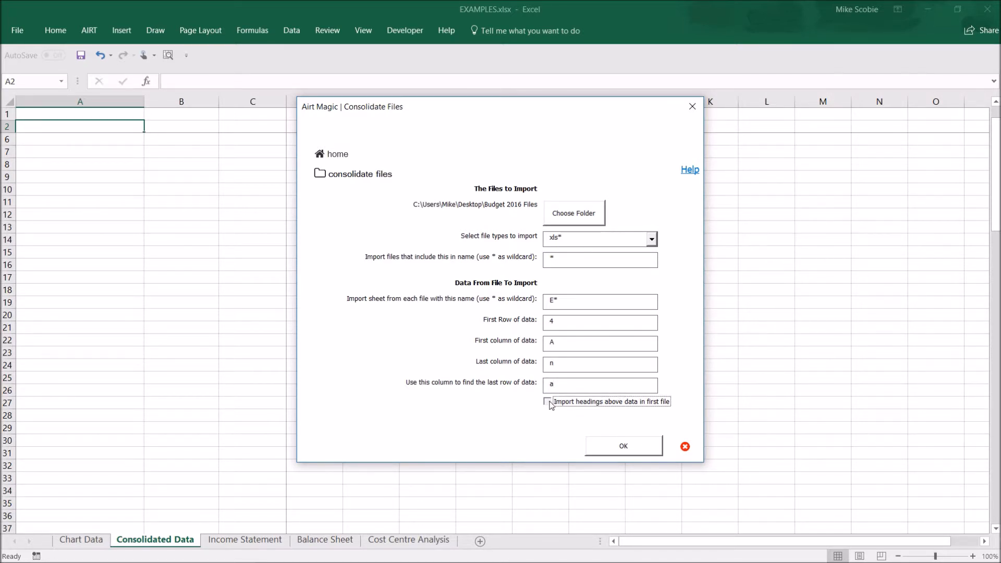
click(624, 449)
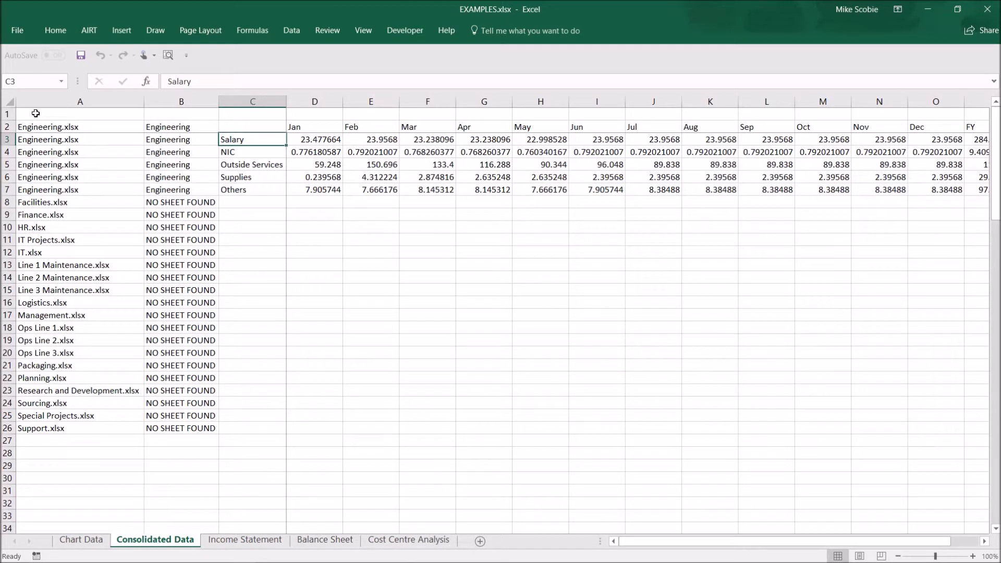
- Look over the file names listed in column A, including the Line Maintenance workbooks, and clear the whole Consolidated Data sheet
click(10, 101)
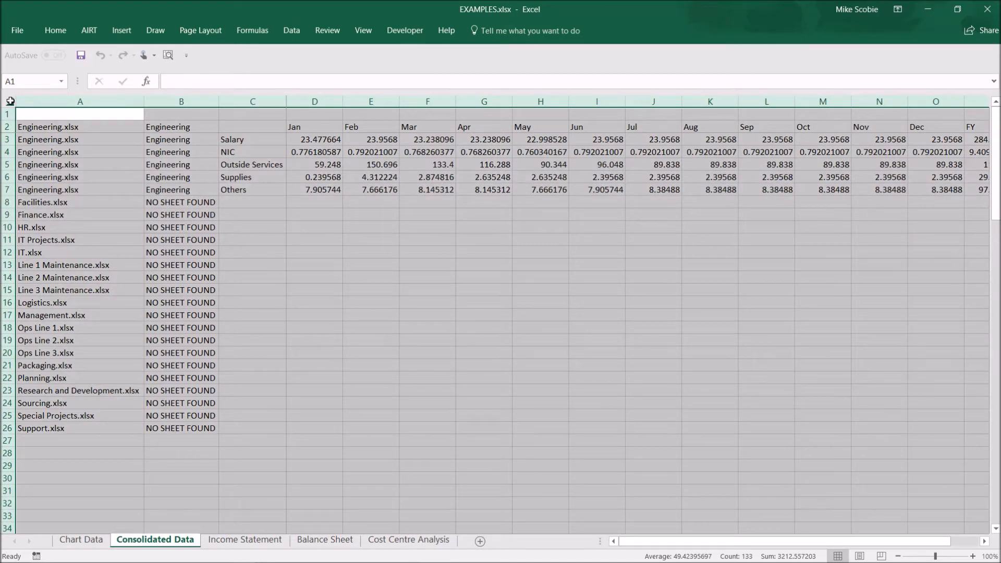
click(52, 244)
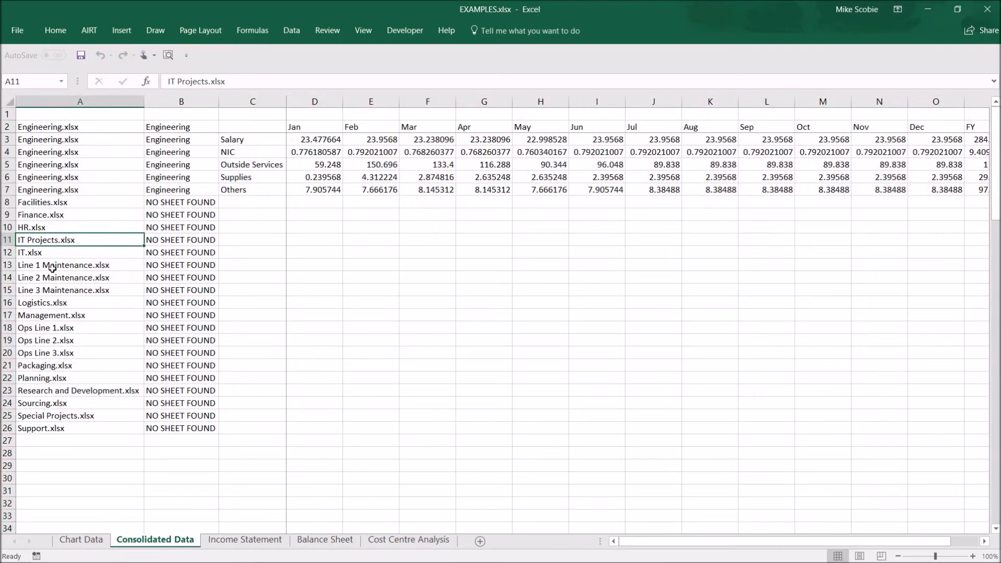
drag(55, 266, 36, 286)
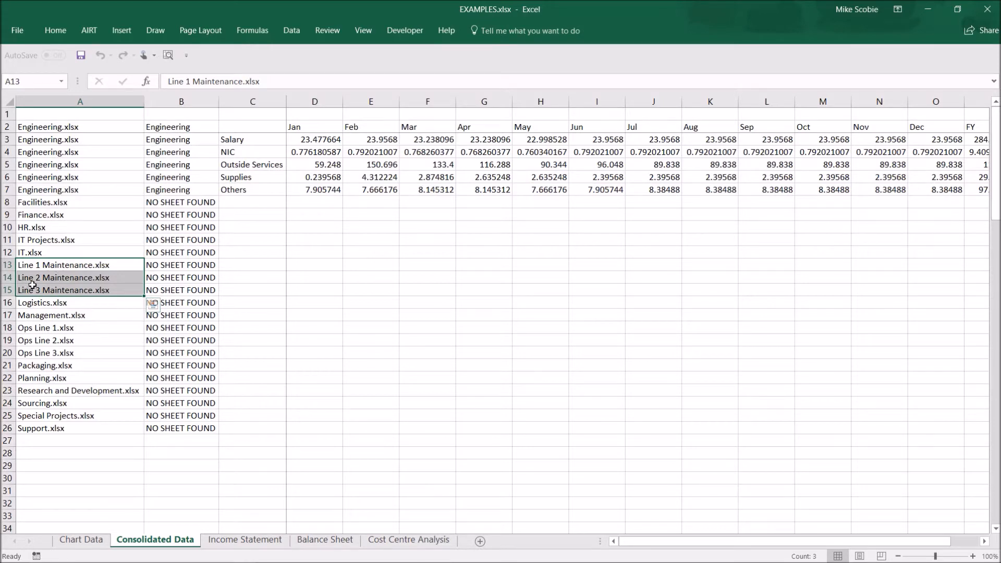
click(10, 100)
key(Delete)
click(193, 152)
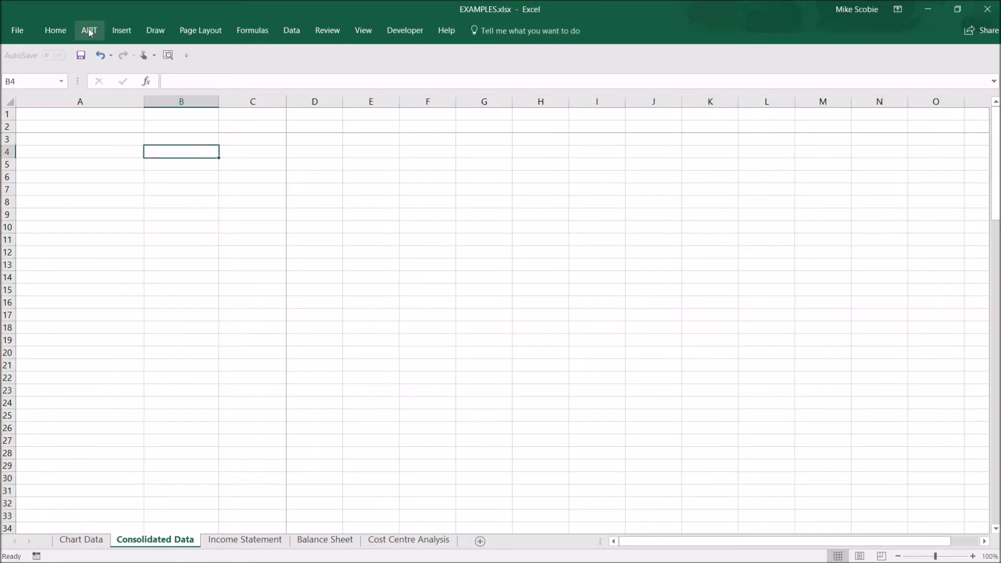
- Start Consolidate Files on the Budget 2016 Files folder for xls* files, limited to file names beginning with Line
click(89, 30)
click(120, 61)
click(569, 213)
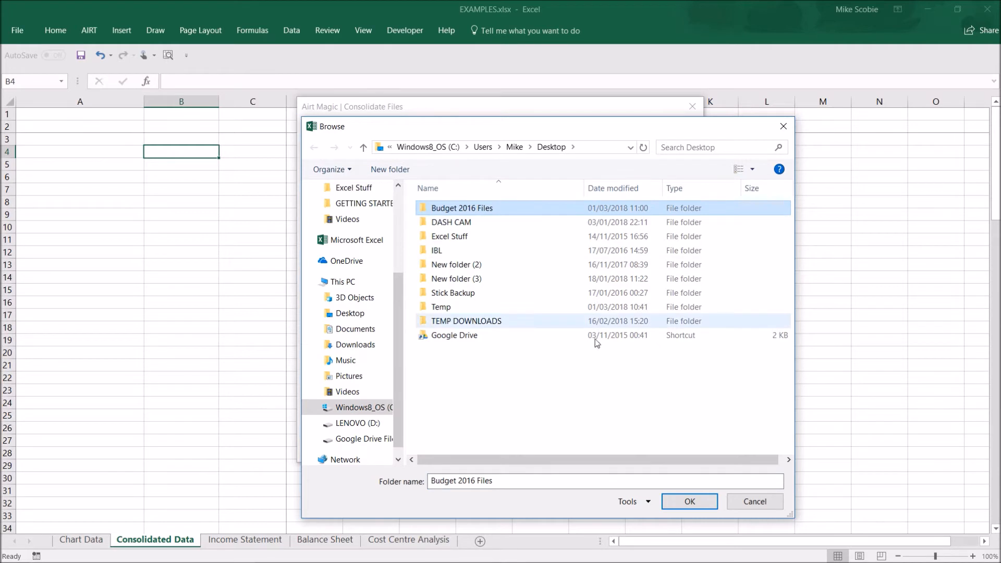
click(690, 503)
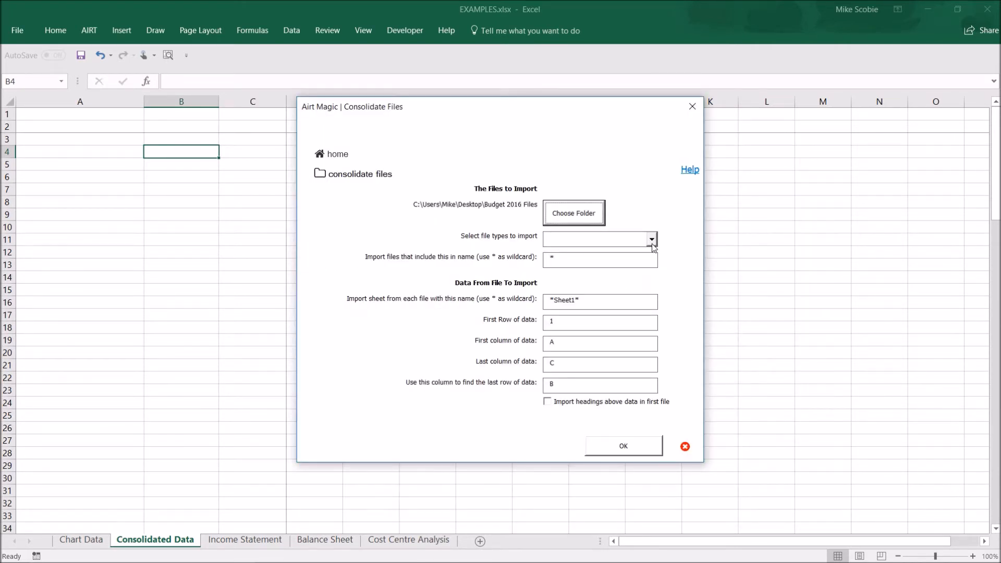
click(652, 243)
click(625, 255)
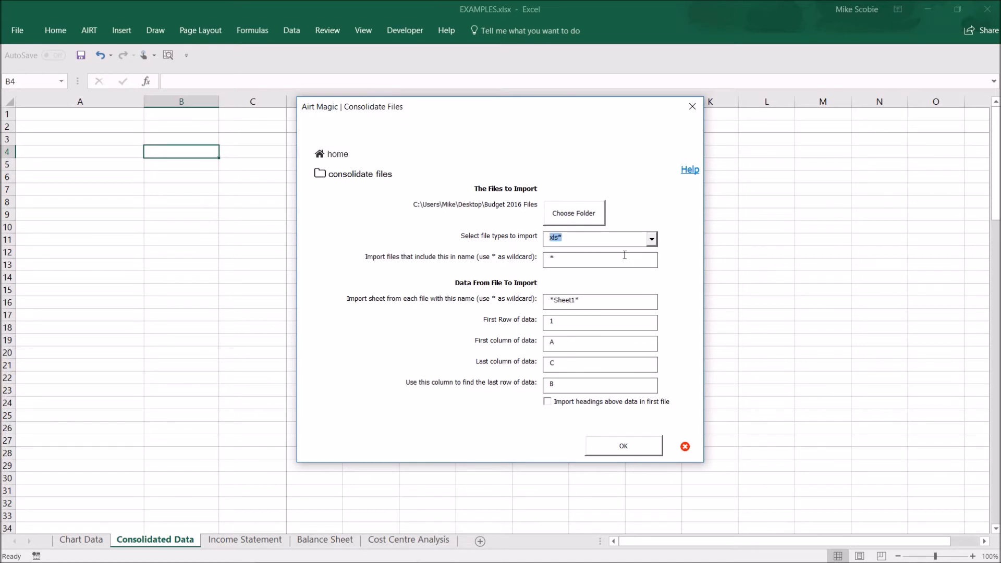
key(Tab)
text(Line)
- Import any sheet (*) from row 4, columns A to N, with column A finding the last row and headings included, and run the consolidation
drag(574, 301, 524, 293)
key(BackSpace)
drag(556, 322, 539, 325)
text(4)
drag(554, 364, 536, 374)
text(n)
drag(557, 385, 537, 387)
text(a)
click(557, 405)
click(621, 452)
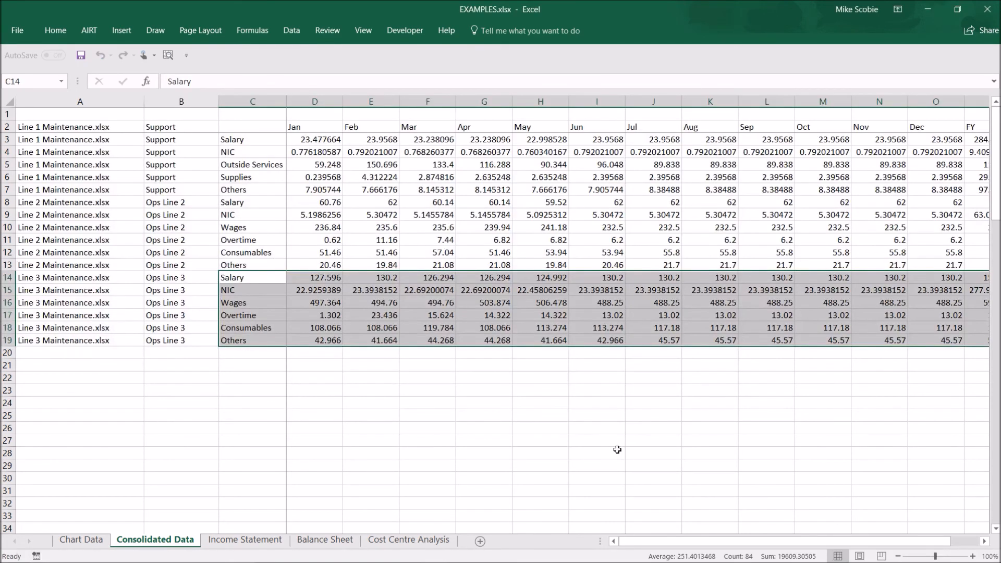
click(177, 152)
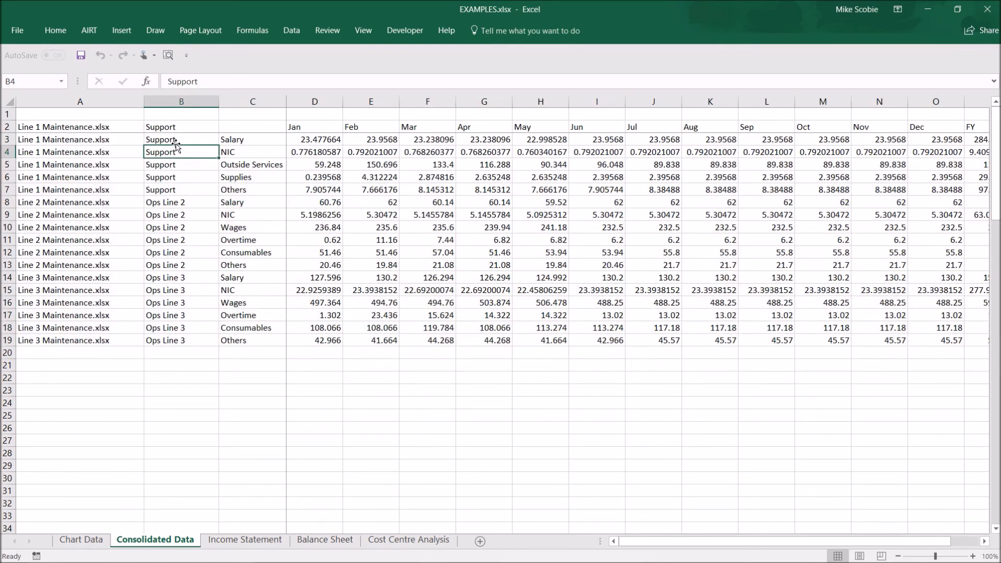